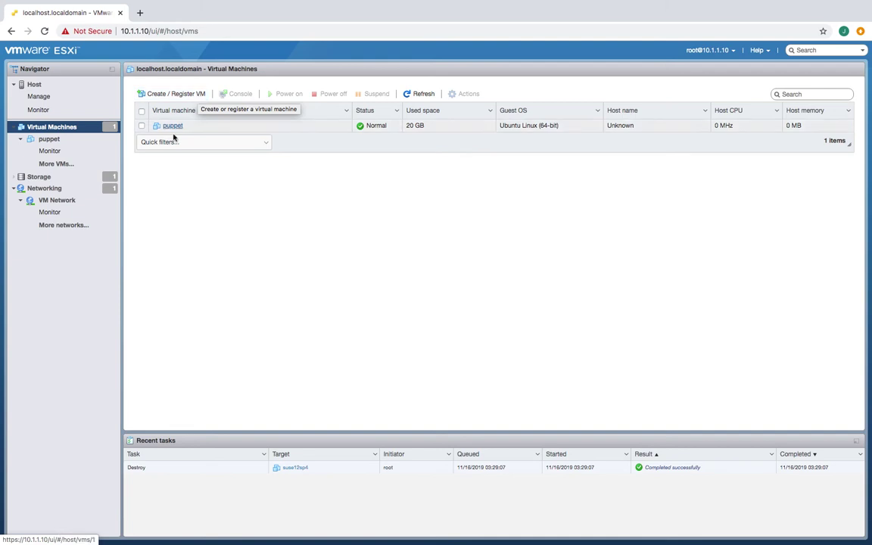
- Start the New virtual machine wizard using the Create a new virtual machine option
{"action": "right_click", "coordinate": [68, 130]}
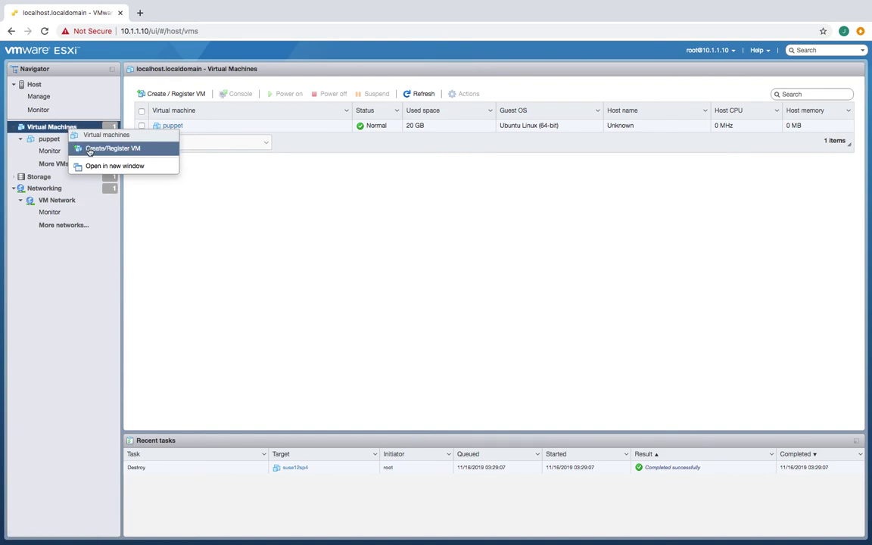
{"action": "left_click", "coordinate": [89, 149]}
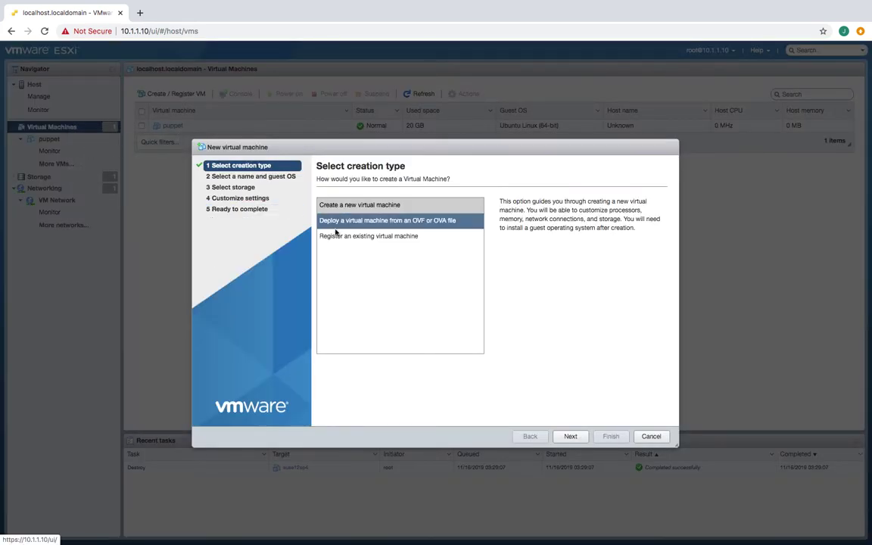
{"action": "left_click", "coordinate": [367, 206]}
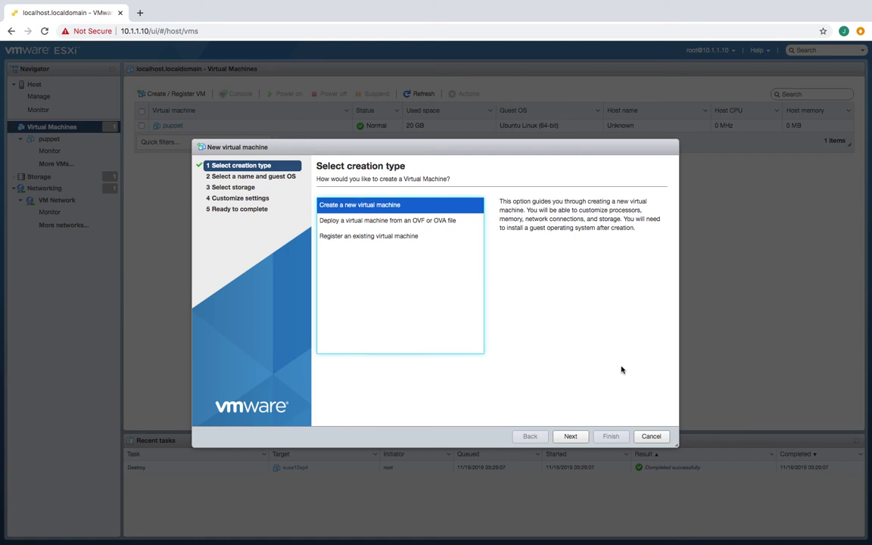
{"action": "left_click", "coordinate": [571, 437]}
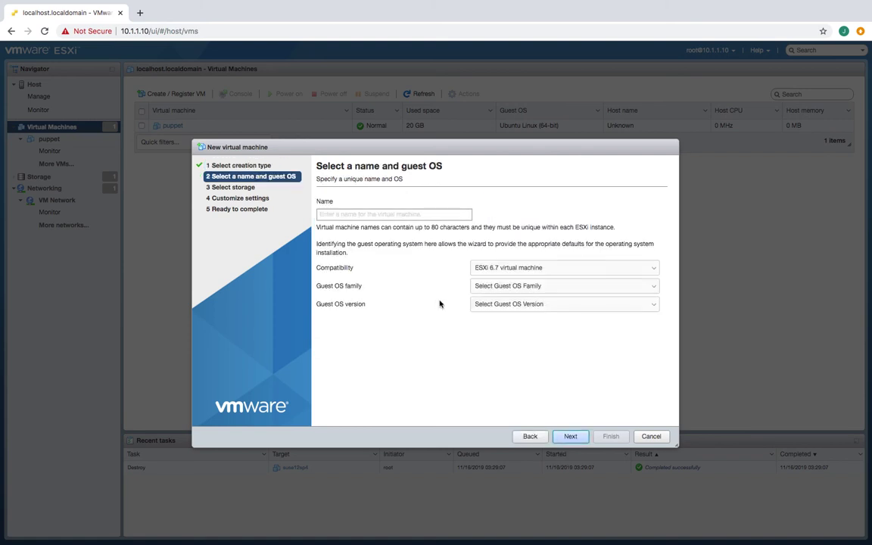
- Name the new virtual machine SUSE12SP4
{"action": "left_click", "coordinate": [409, 215]}
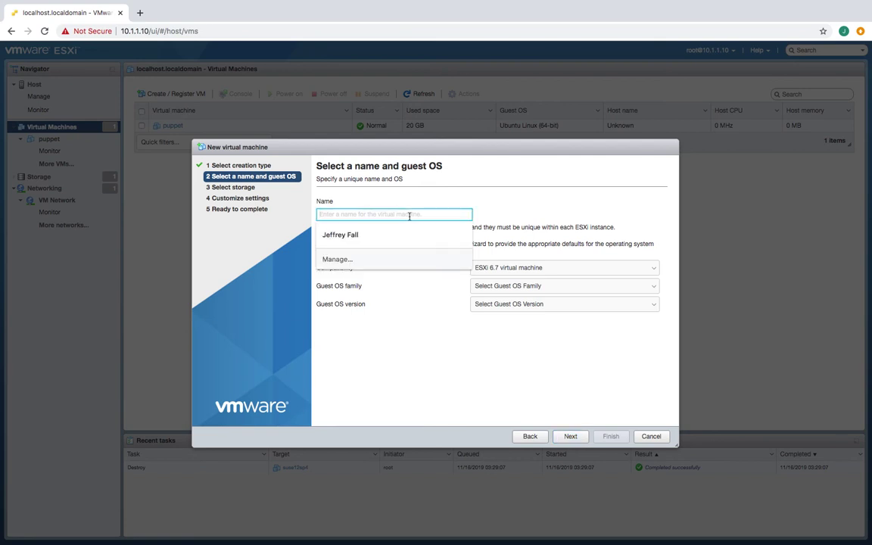
{"action": "type", "text": "sese"}
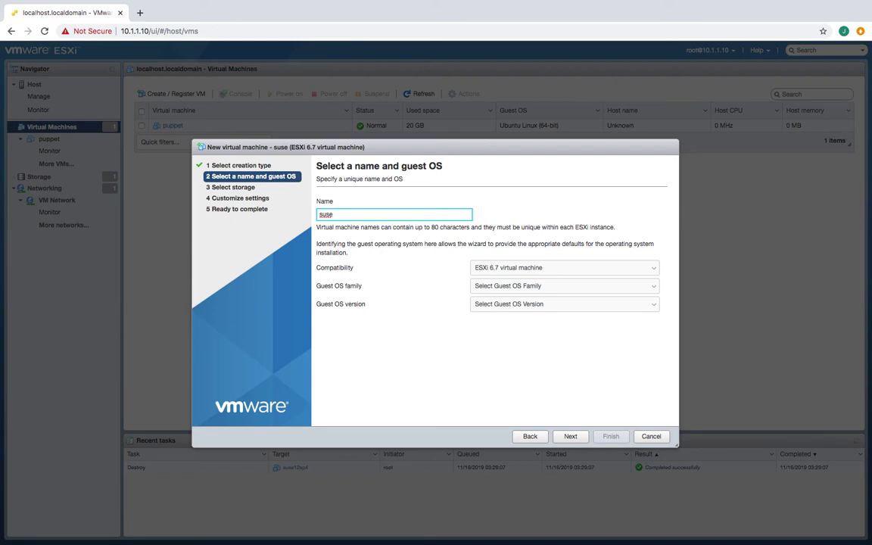
{"action": "key", "text": "BackSpace"}
{"action": "key", "text": "BackSpace"}
{"action": "key", "text": "BackSpace"}
{"action": "key", "text": "BackSpace"}
{"action": "type", "text": "SUSE12"}
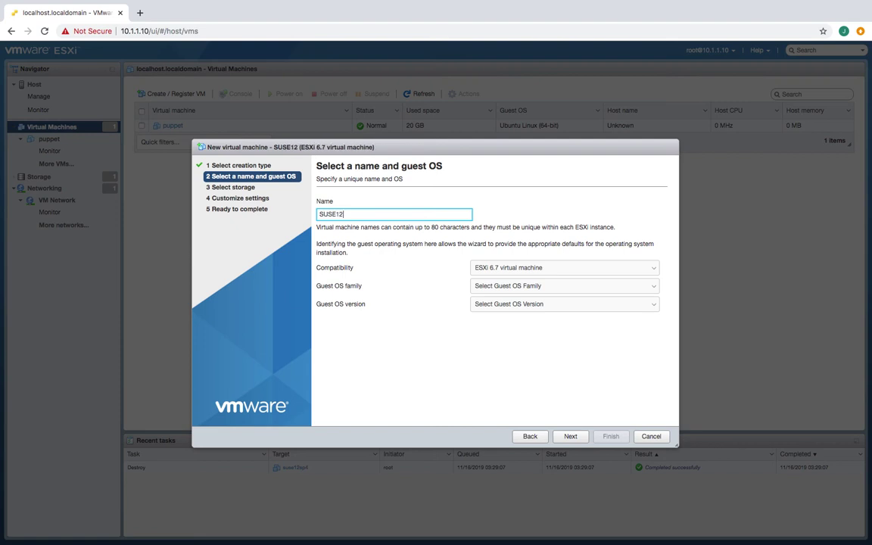
{"action": "type", "text": "SP4"}
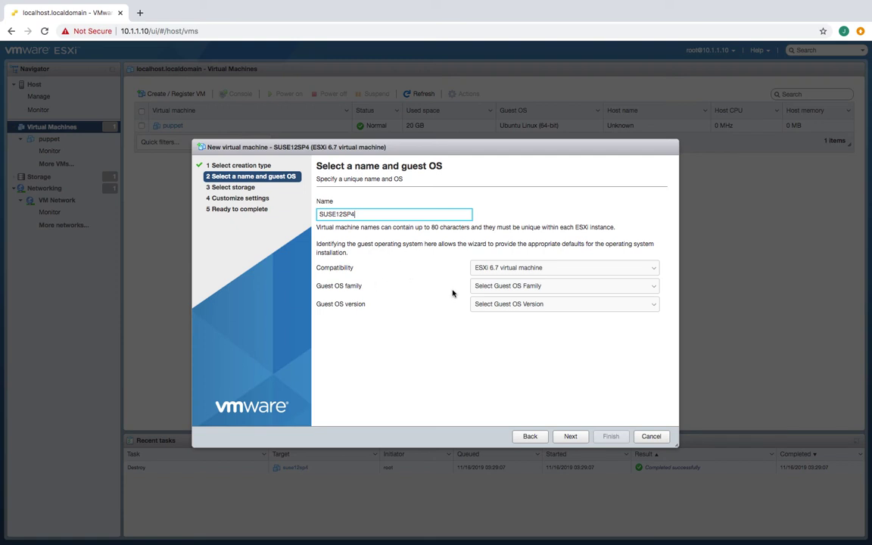
- Set the guest OS to Linux, SUSE Linux Enterprise 12 (64-bit), and accept datastore1
{"action": "left_click", "coordinate": [526, 286]}
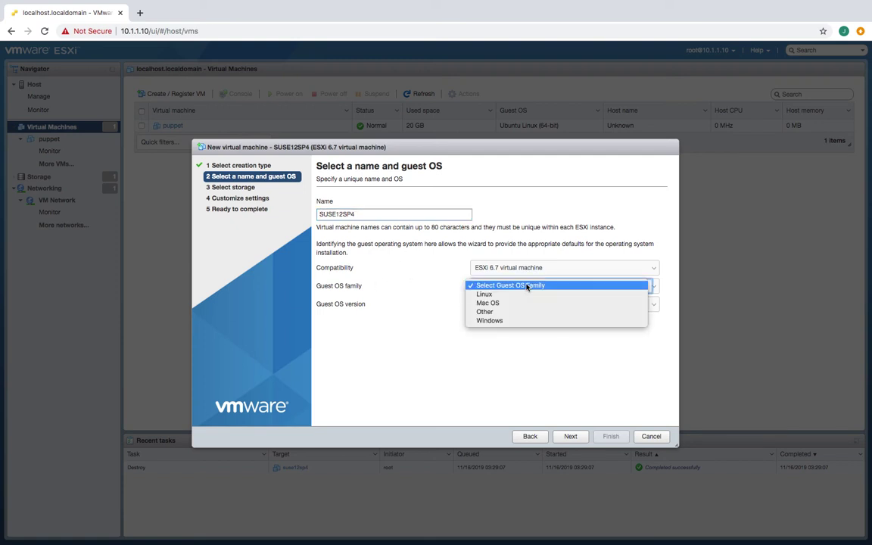
{"action": "left_click", "coordinate": [507, 294]}
{"action": "left_click", "coordinate": [508, 304]}
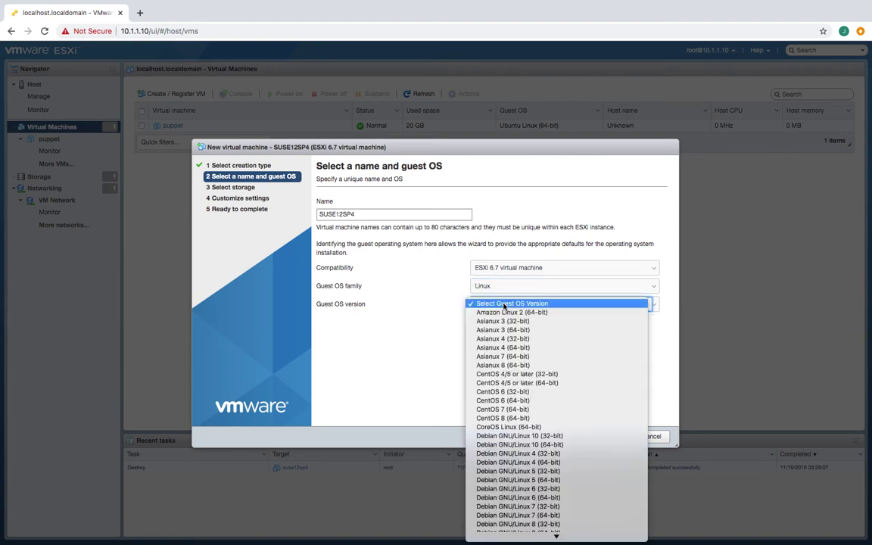
{"action": "scroll", "coordinate": [496, 367], "scroll_direction": "down", "scroll_amount": 5}
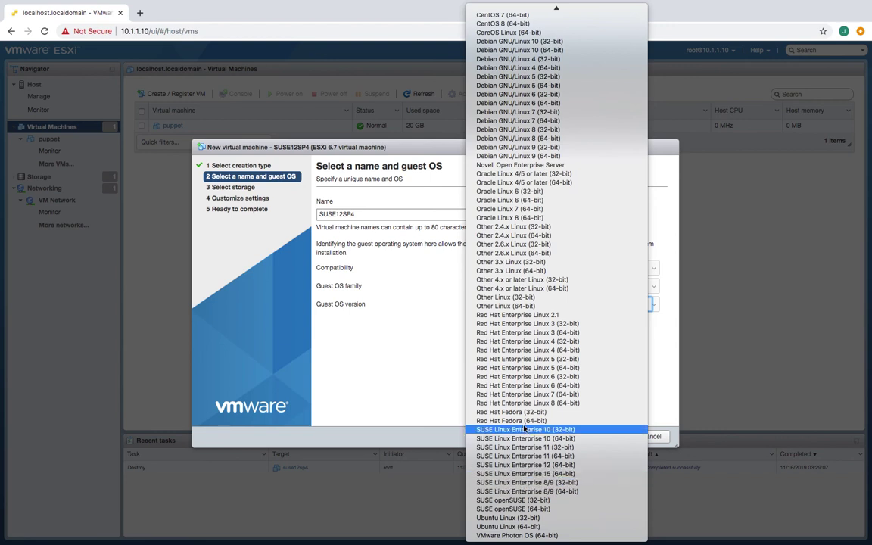
{"action": "left_click", "coordinate": [552, 465]}
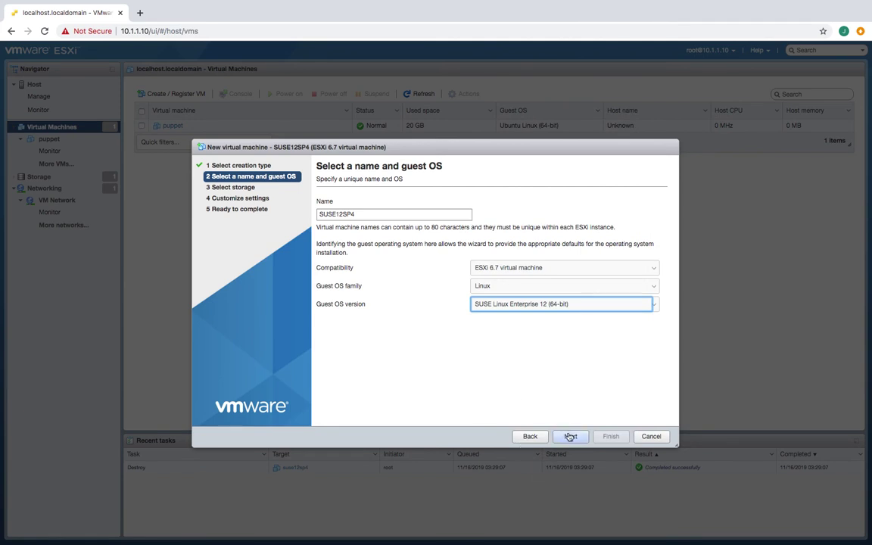
{"action": "left_click", "coordinate": [571, 436]}
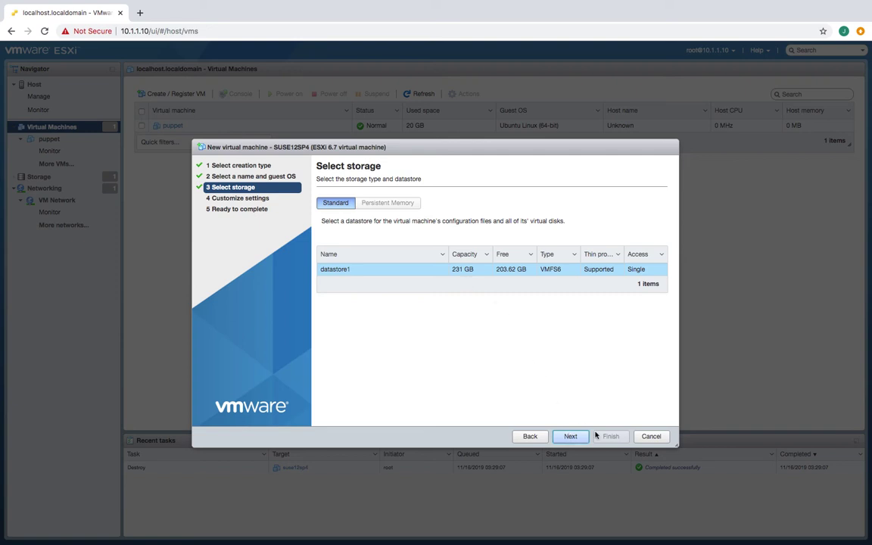
{"action": "left_click", "coordinate": [572, 437]}
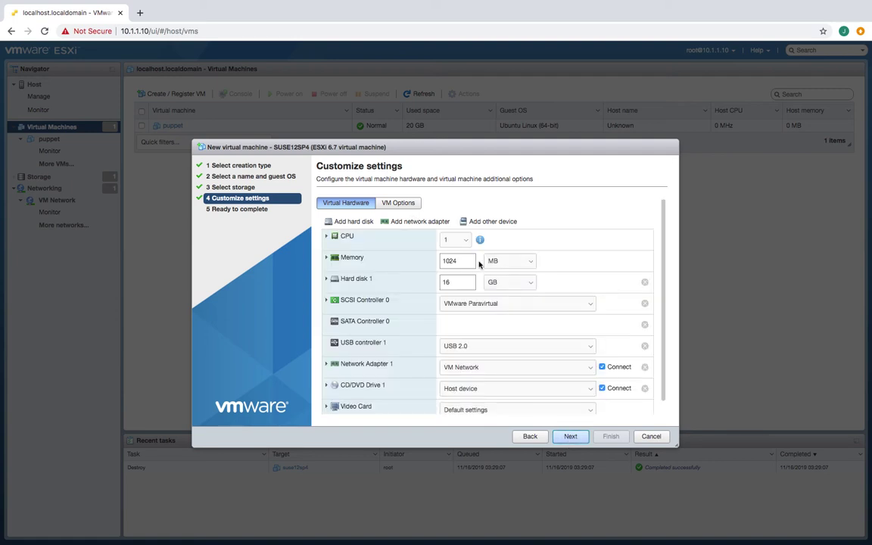
- Change Hard disk 1 from 16 GB to 20 GB in Customize settings
{"action": "left_click", "coordinate": [469, 260]}
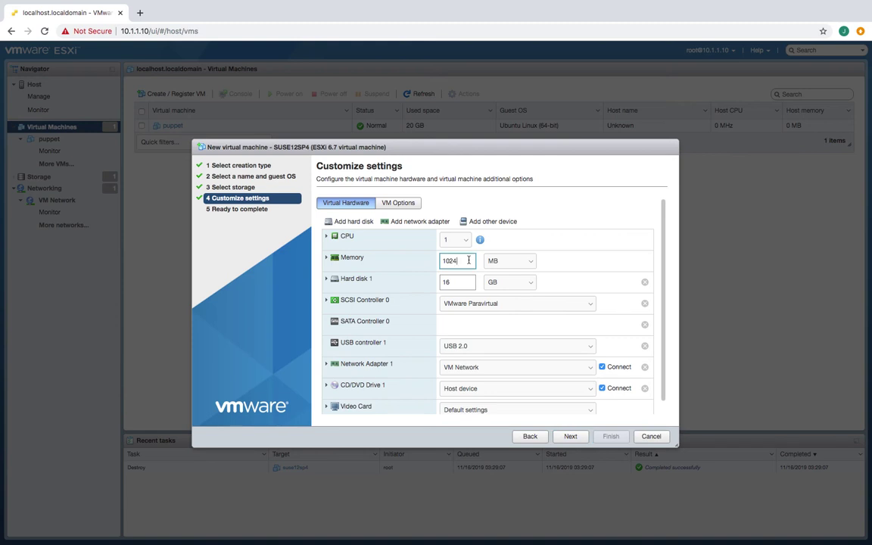
{"action": "left_click", "coordinate": [462, 283]}
{"action": "key", "text": "BackSpace"}
{"action": "key", "text": "BackSpace"}
{"action": "type", "text": "20"}
{"action": "scroll", "coordinate": [578, 328], "scroll_direction": "down", "scroll_amount": 1}
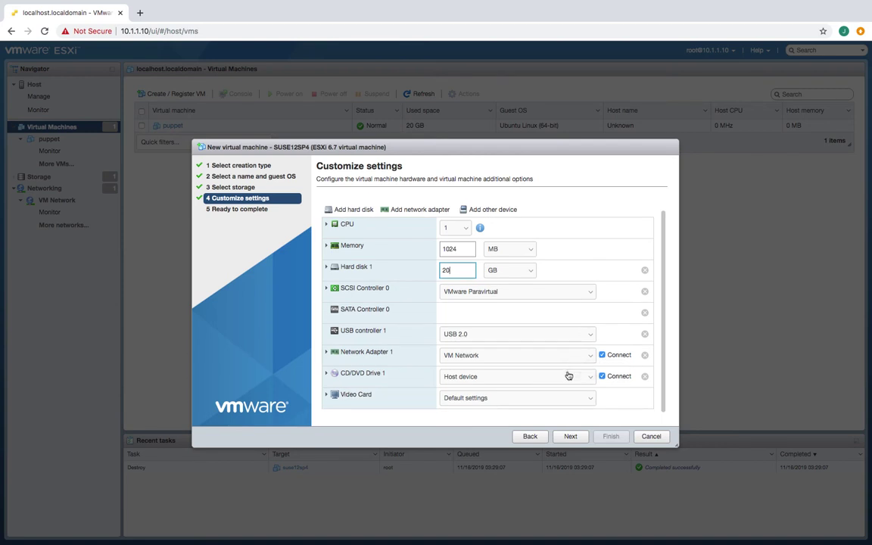
{"action": "left_click", "coordinate": [477, 379]}
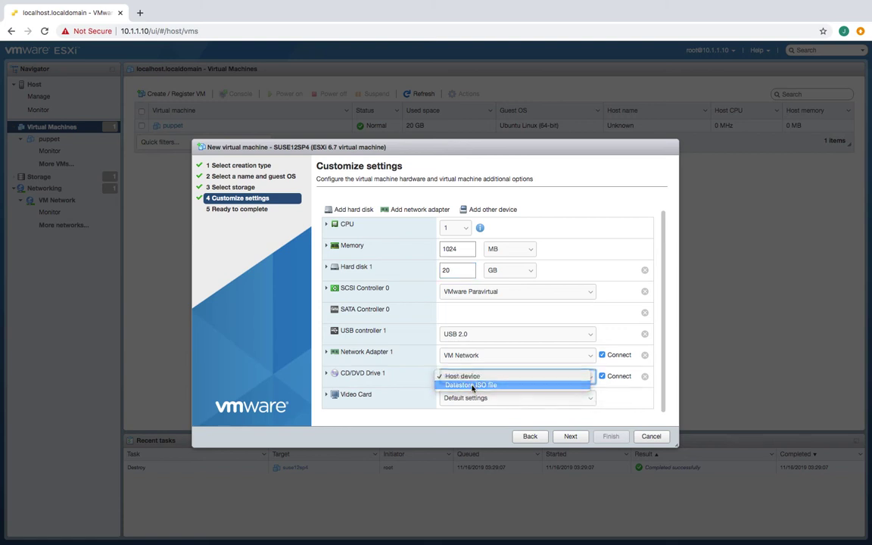
- Attach datastore ISO SLE-12-SP4-Server-DVD-x86_64-GM-DVD1.iso to the CD/DVD drive and finish the wizard
{"action": "left_click", "coordinate": [473, 386]}
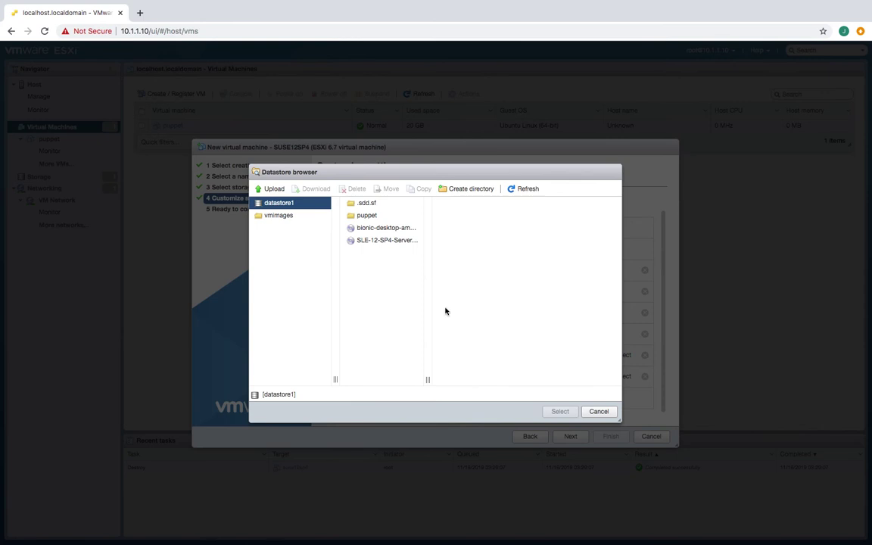
{"action": "left_click", "coordinate": [384, 241]}
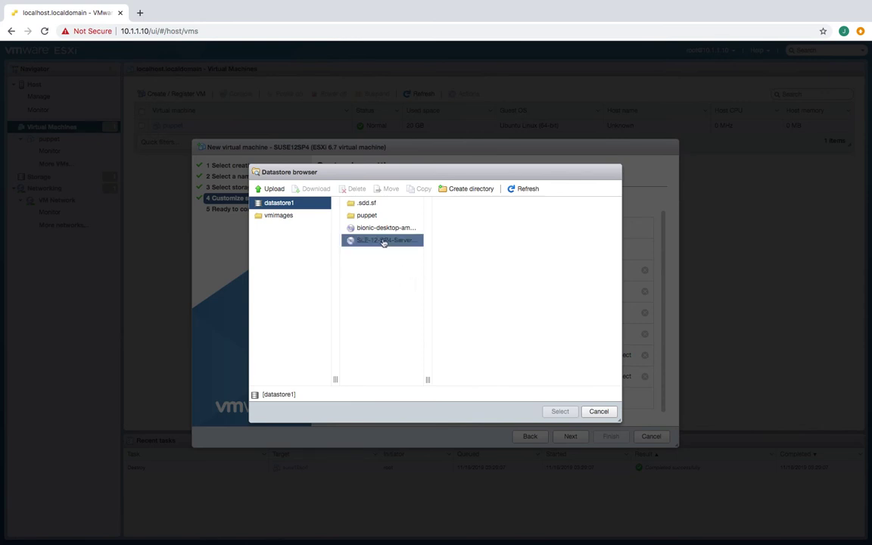
{"action": "left_click", "coordinate": [559, 413]}
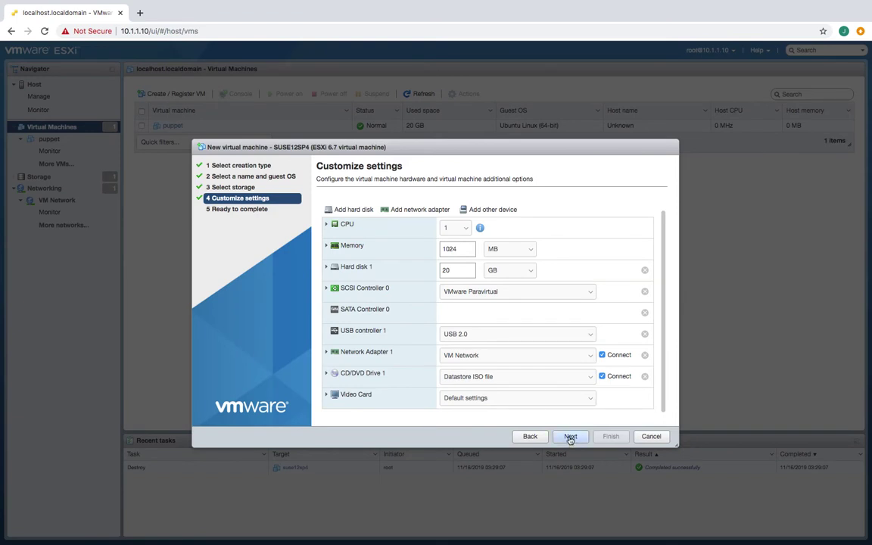
{"action": "left_click", "coordinate": [570, 437]}
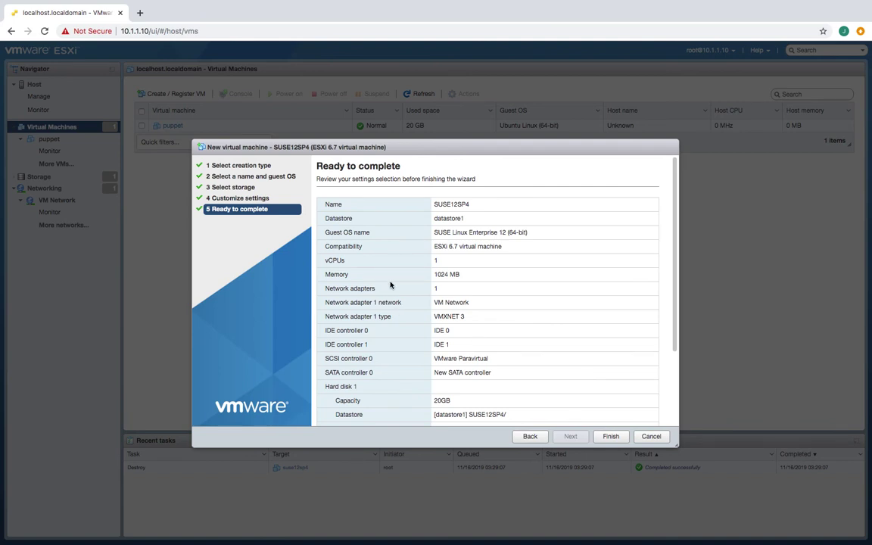
{"action": "left_click", "coordinate": [612, 436]}
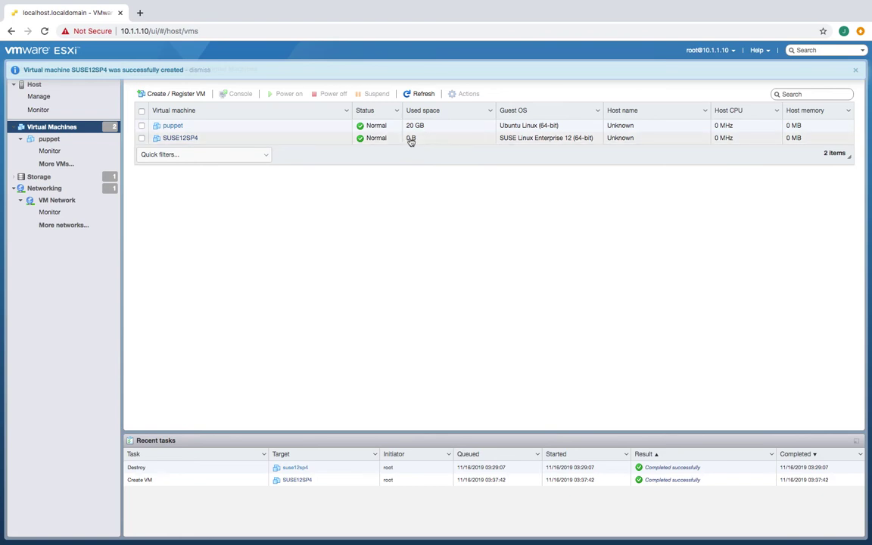
- Save SUSE12SP4's settings: 1 CPU, 1024 MB memory, 20 GB disk, VMware Paravirtual SCSI
{"action": "left_click", "coordinate": [195, 139]}
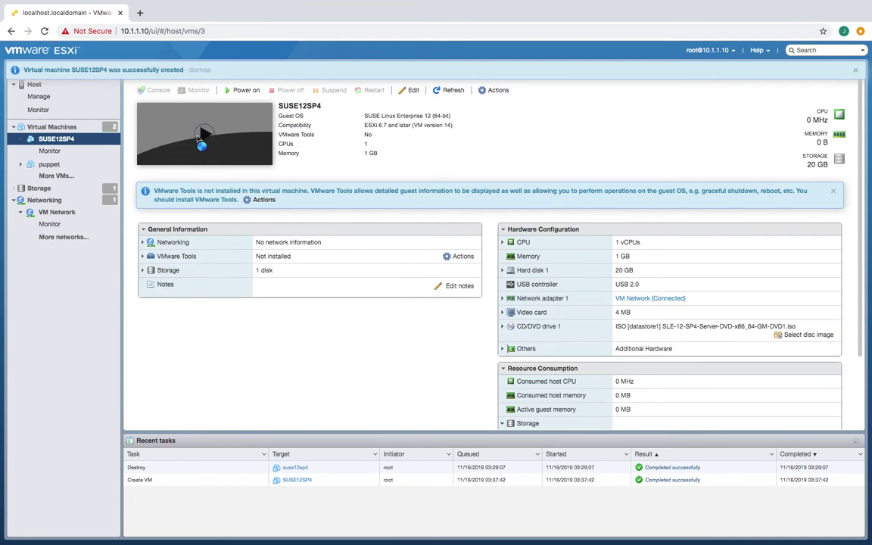
{"action": "right_click", "coordinate": [199, 142]}
{"action": "mouse_move", "coordinate": [274, 185]}
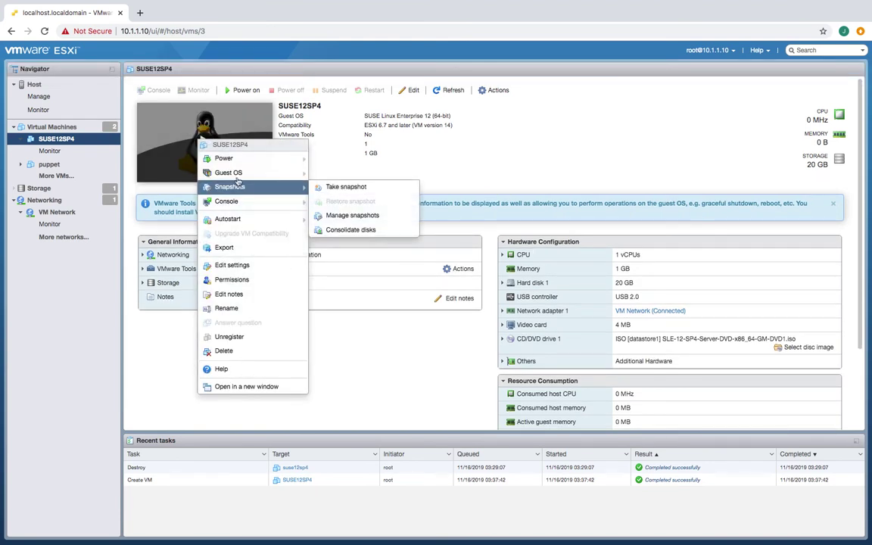
{"action": "left_click", "coordinate": [227, 267]}
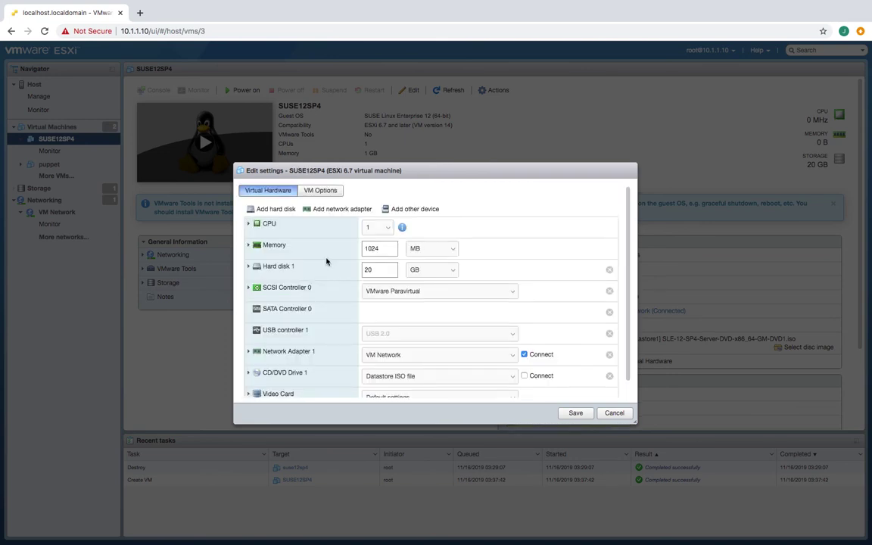
{"action": "left_click", "coordinate": [384, 268]}
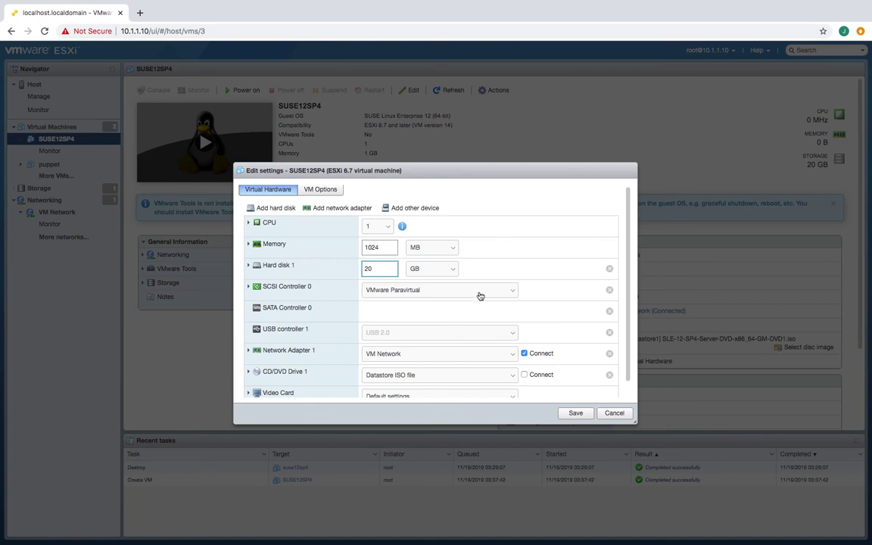
{"action": "left_click", "coordinate": [577, 413]}
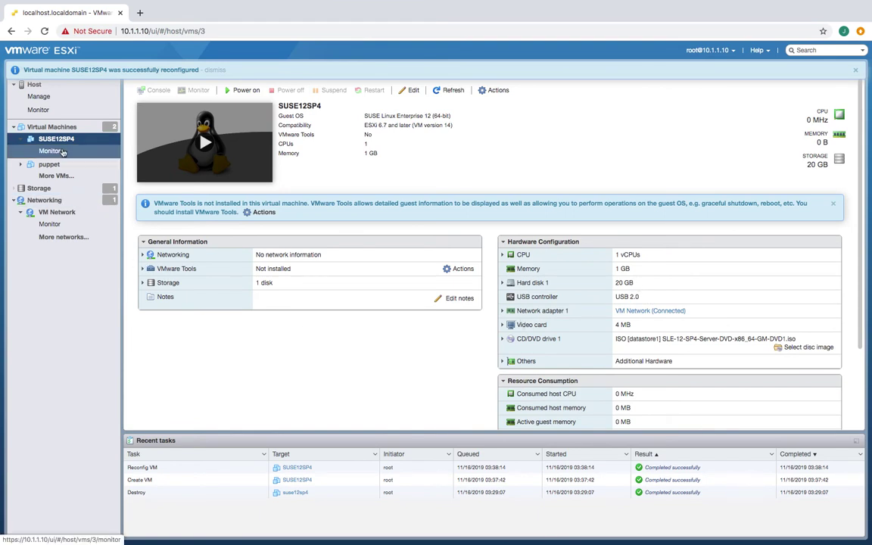
{"action": "right_click", "coordinate": [63, 142]}
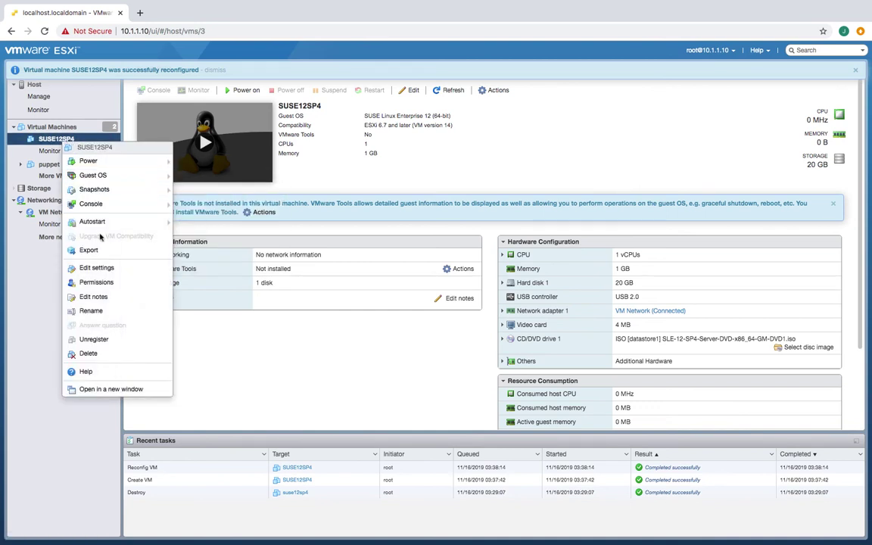
- Reopen SUSE12SP4's Edit settings and tick Connect for CD/DVD Drive 1
{"action": "left_click", "coordinate": [96, 267]}
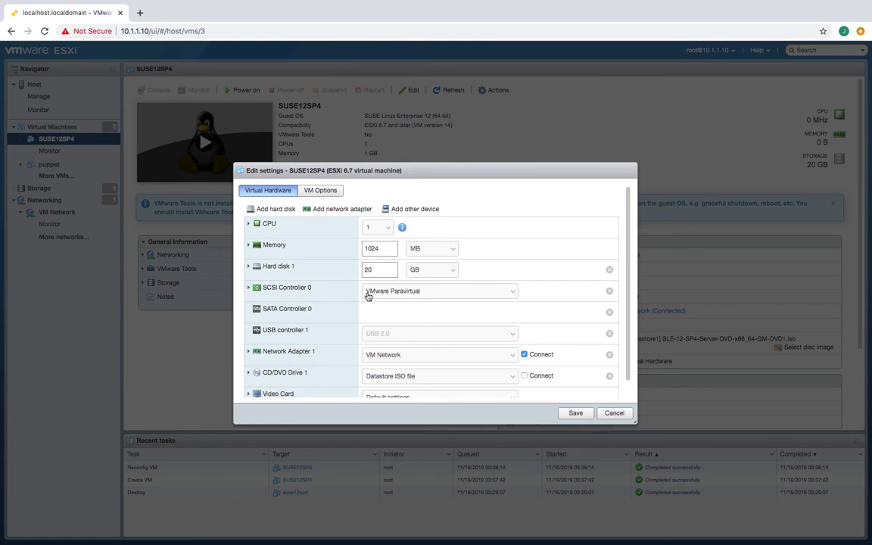
{"action": "scroll", "coordinate": [397, 306], "scroll_direction": "down", "scroll_amount": 2}
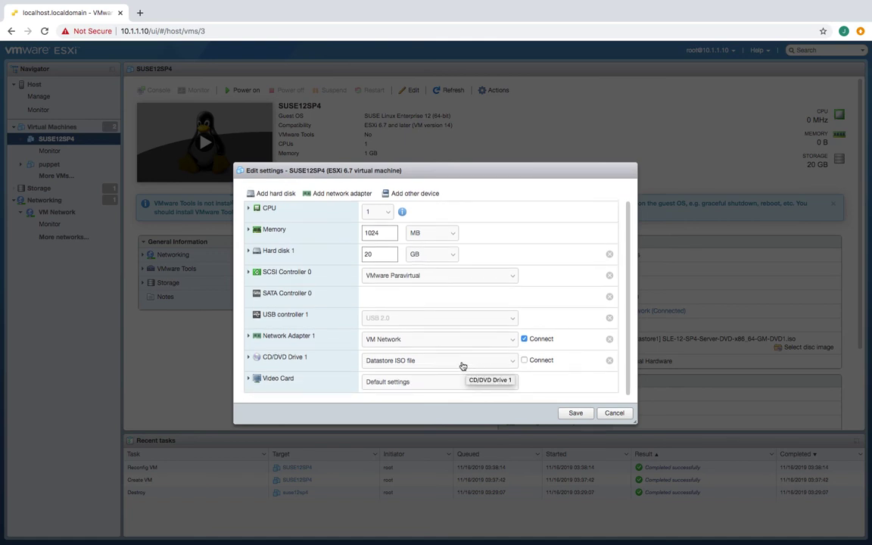
{"action": "left_click", "coordinate": [525, 361]}
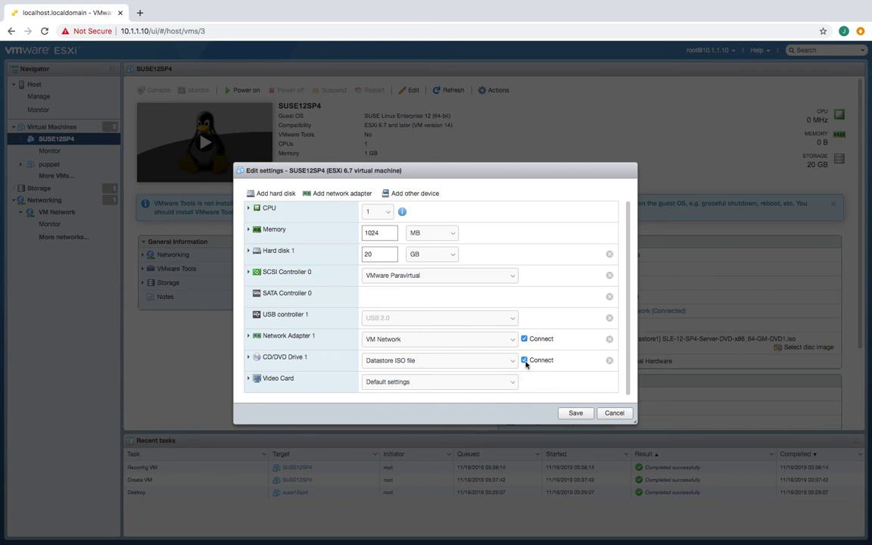
- Try the CD/DVD Drive 1 source options, ending back on Datastore ISO file
{"action": "left_click", "coordinate": [465, 364]}
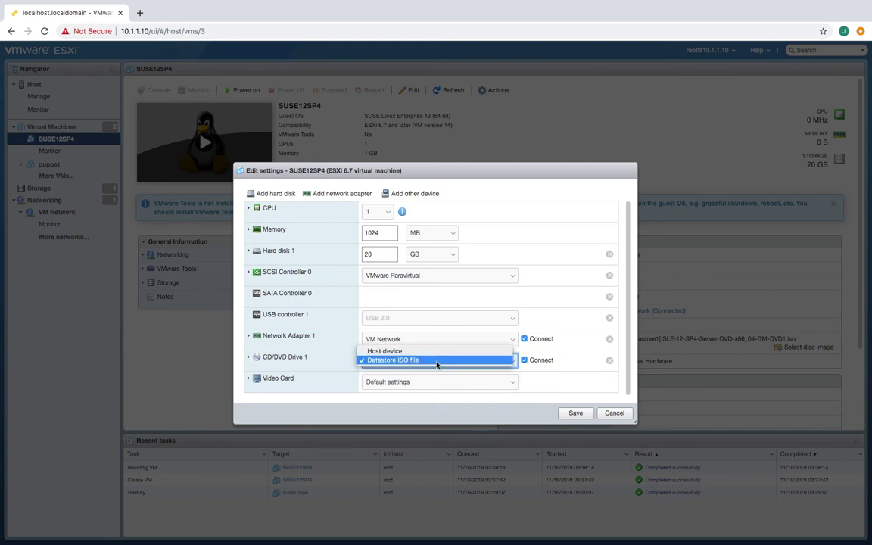
{"action": "left_click", "coordinate": [433, 361]}
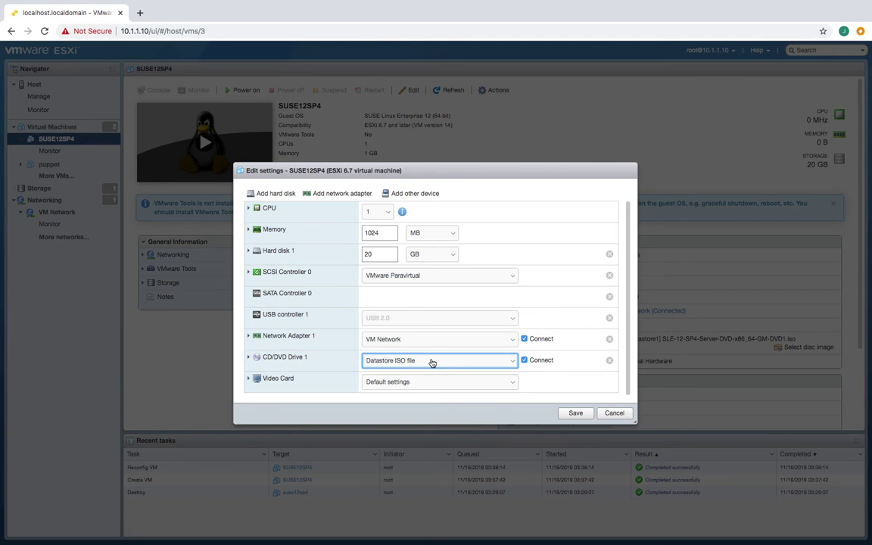
{"action": "left_click", "coordinate": [388, 365]}
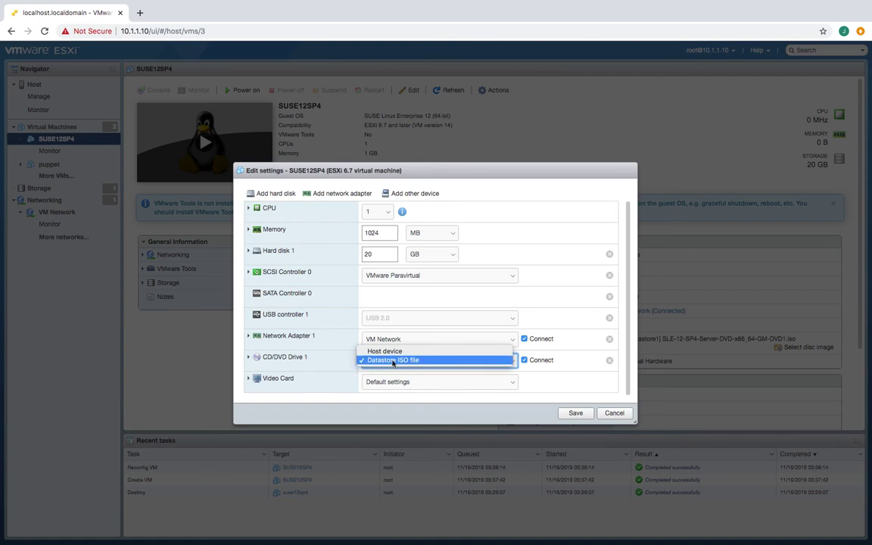
{"action": "left_click", "coordinate": [393, 362]}
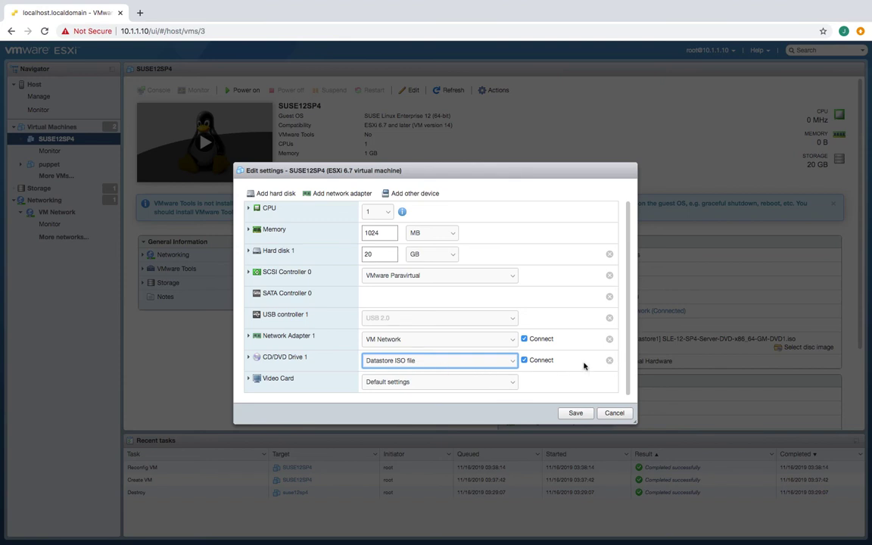
{"action": "left_click", "coordinate": [396, 362]}
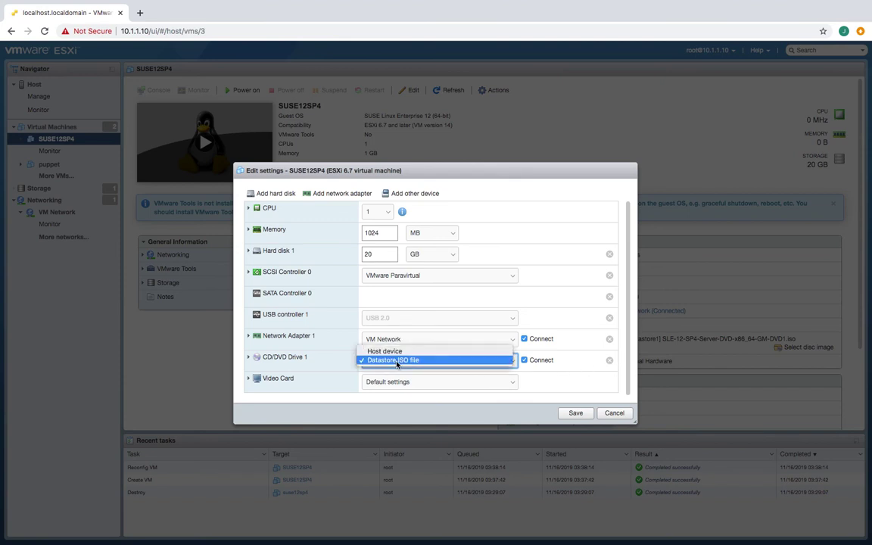
{"action": "left_click", "coordinate": [396, 362]}
{"action": "left_click", "coordinate": [396, 362]}
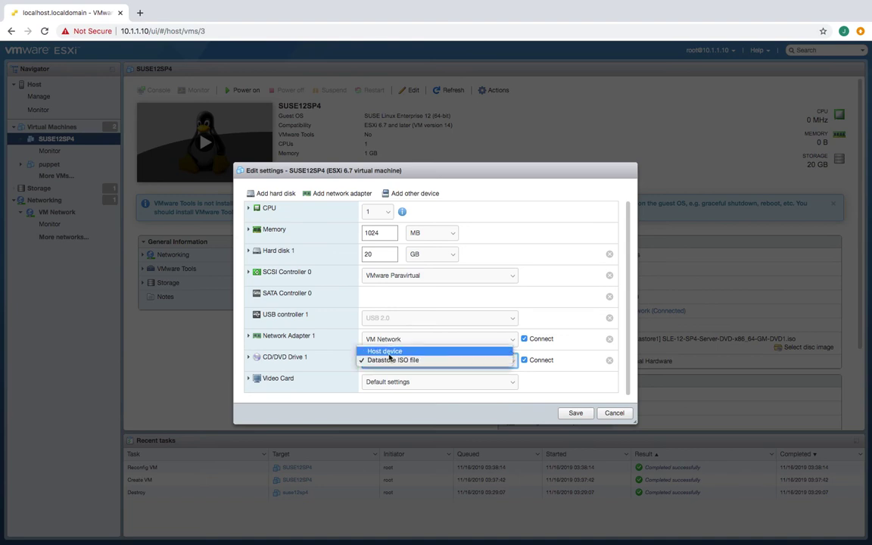
{"action": "left_click", "coordinate": [390, 353]}
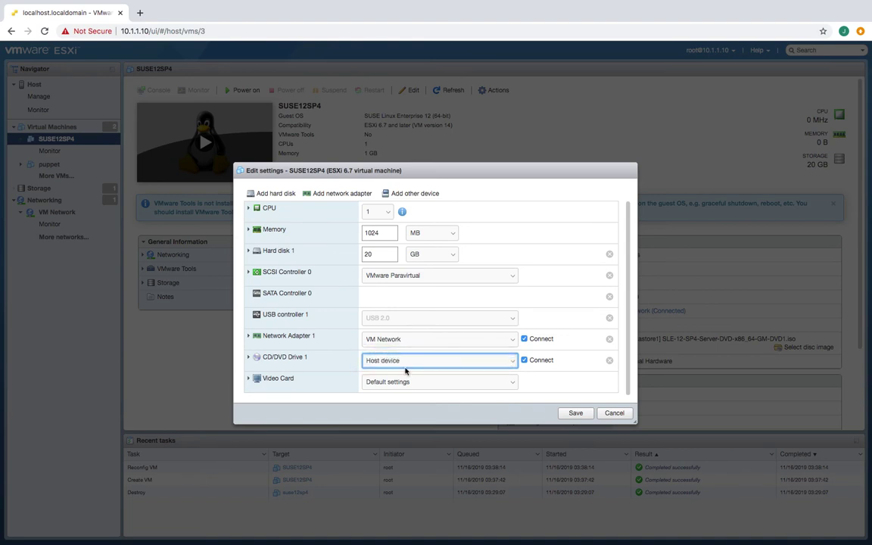
{"action": "left_click", "coordinate": [399, 364]}
{"action": "left_click", "coordinate": [388, 369]}
- Keep Datastore ISO file and Default video card settings, then save the VM
{"action": "right_click", "coordinate": [274, 357]}
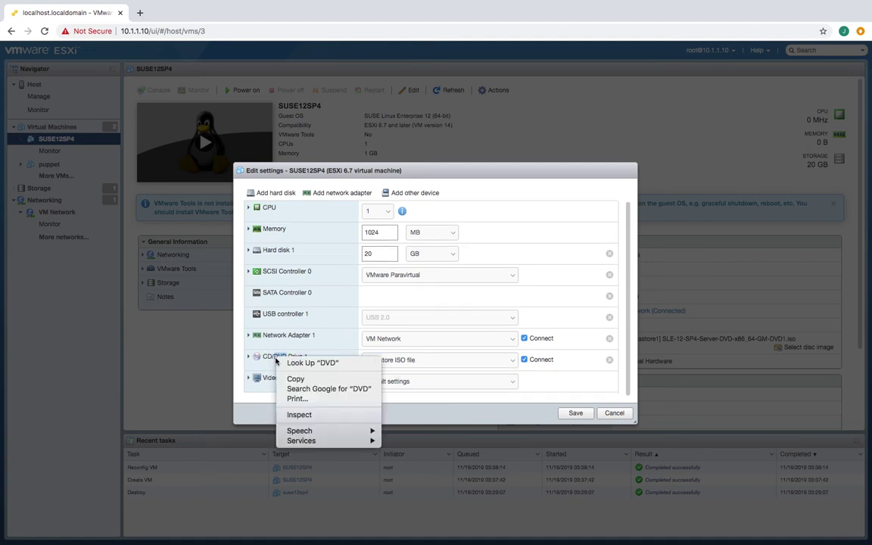
{"action": "left_click", "coordinate": [444, 363]}
{"action": "left_click", "coordinate": [405, 360]}
{"action": "left_click", "coordinate": [405, 360]}
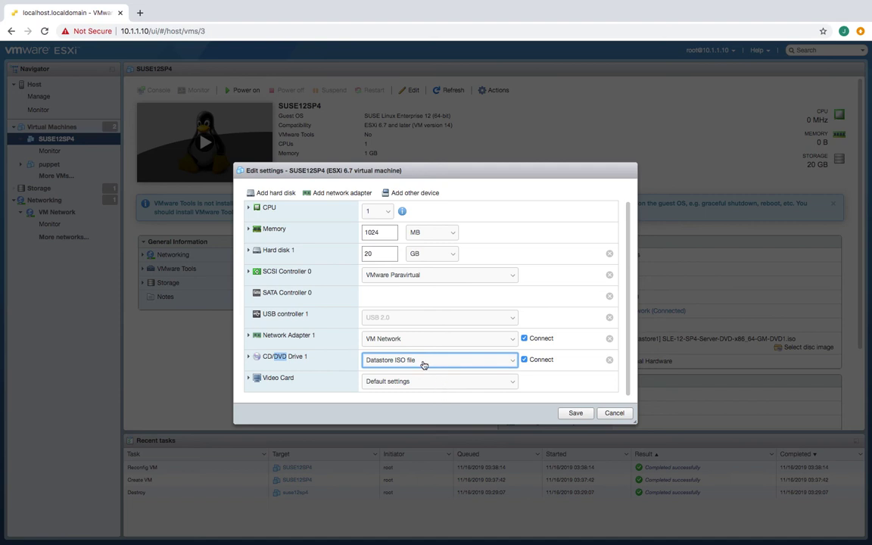
{"action": "left_click", "coordinate": [419, 363]}
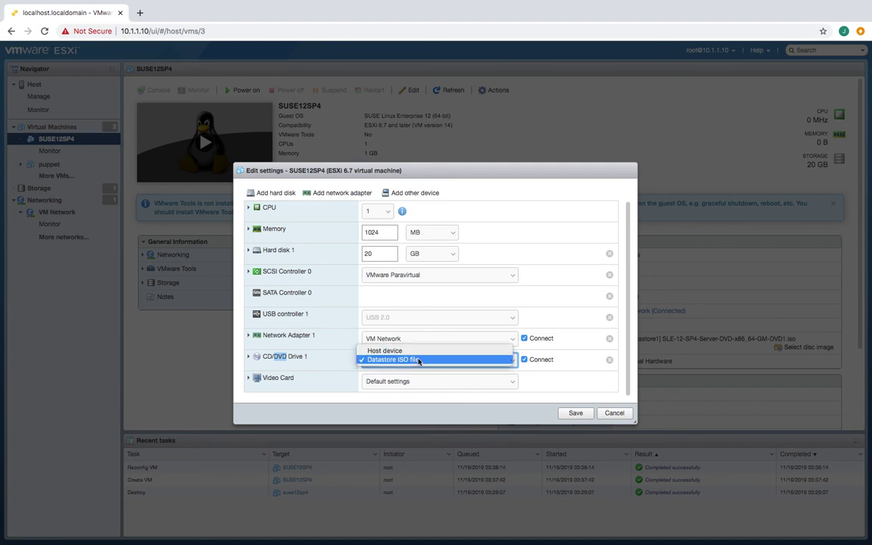
{"action": "left_click", "coordinate": [397, 360]}
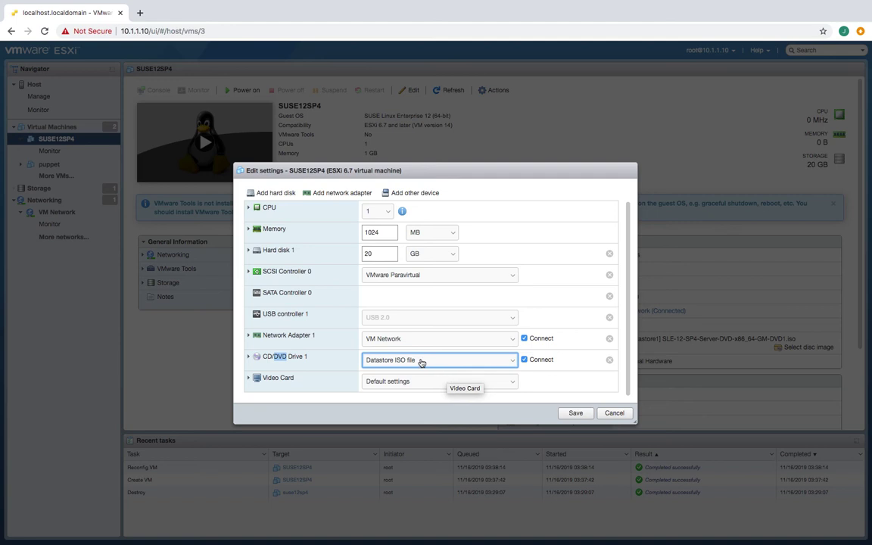
{"action": "left_click", "coordinate": [438, 381]}
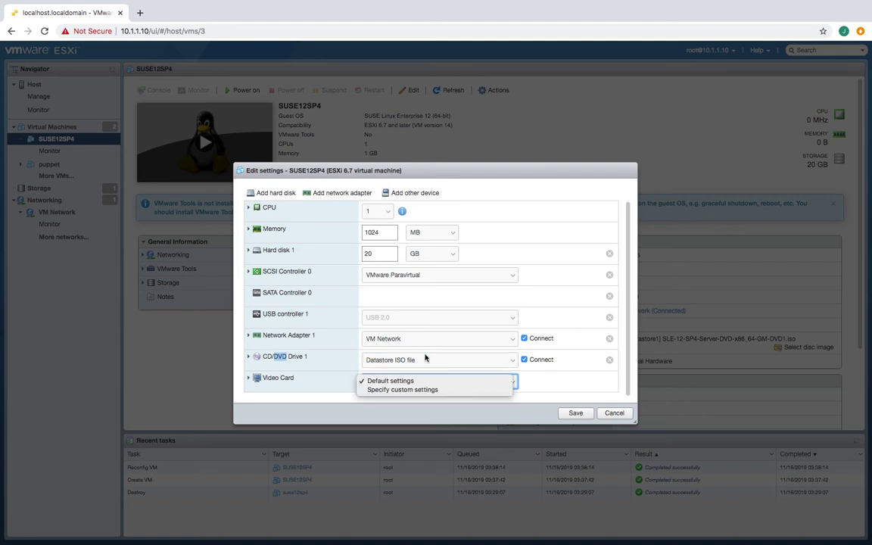
{"action": "left_click", "coordinate": [426, 362]}
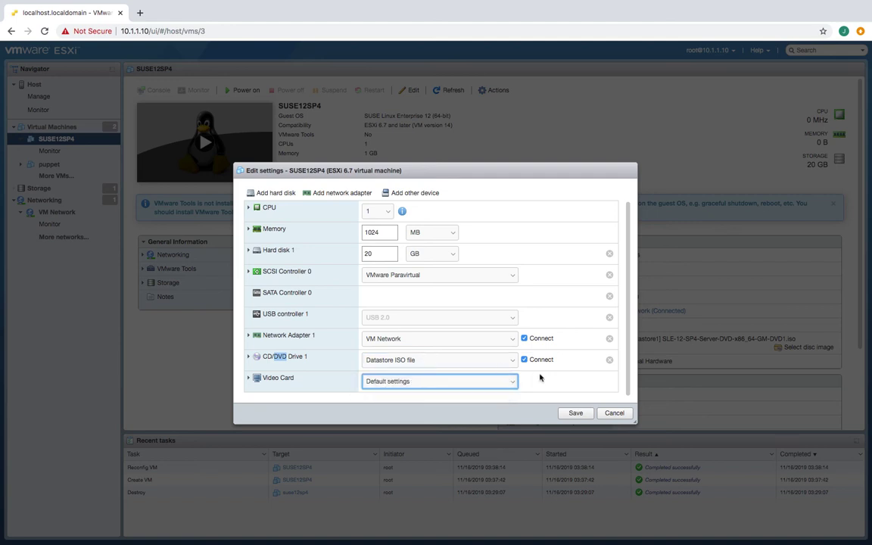
{"action": "left_click", "coordinate": [575, 416]}
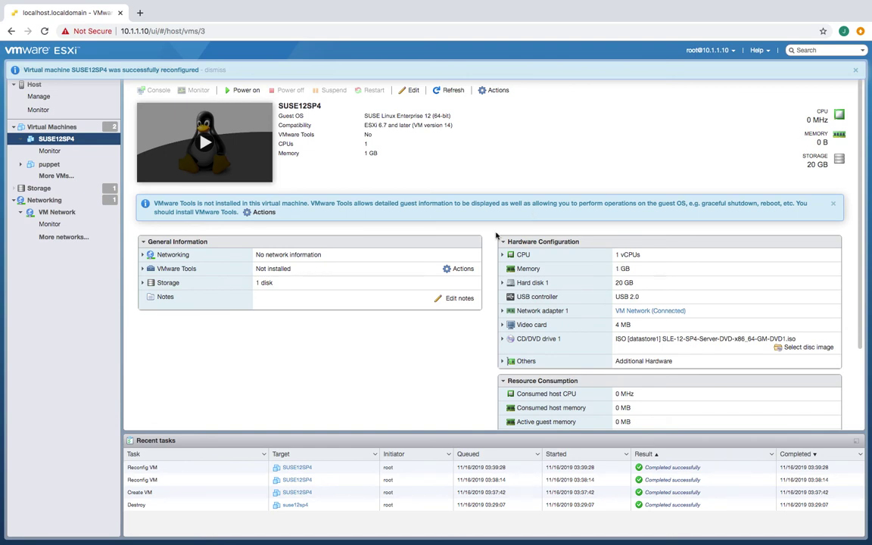
- Power on SUSE12SP4 and open its console
{"action": "right_click", "coordinate": [65, 141]}
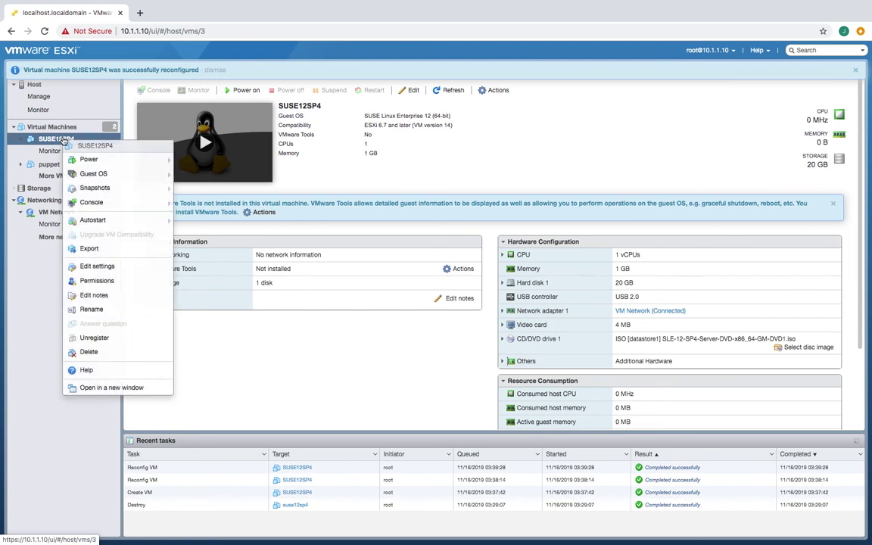
{"action": "left_click", "coordinate": [241, 90]}
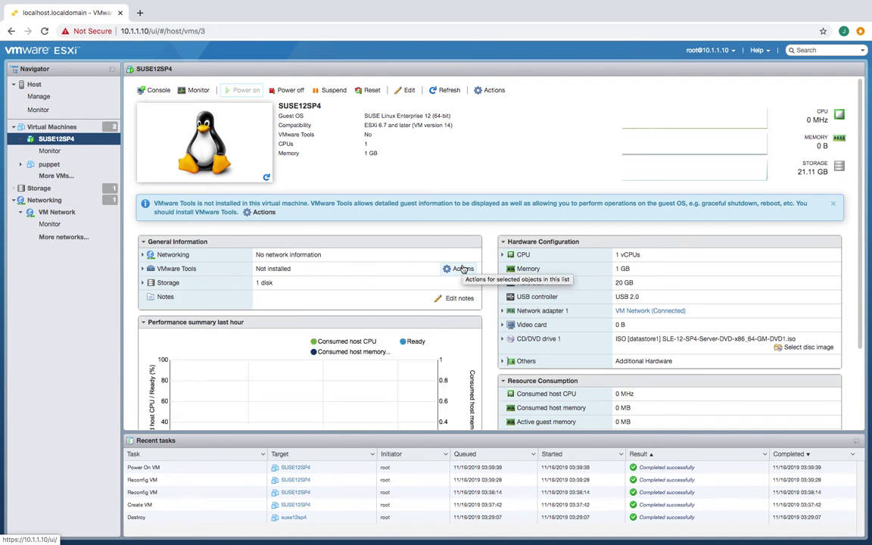
{"action": "left_click", "coordinate": [218, 169]}
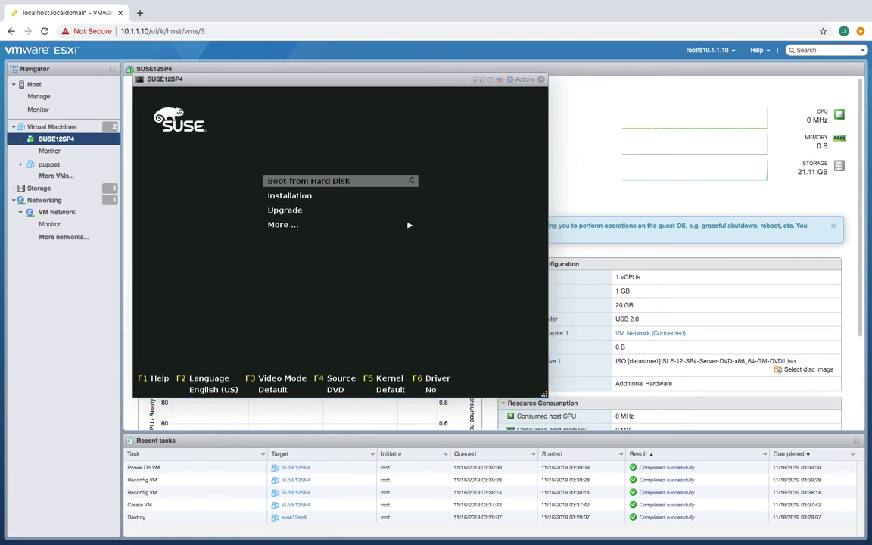
- Choose Installation in the SUSE boot menu to start the installer
{"action": "key", "text": "Down"}
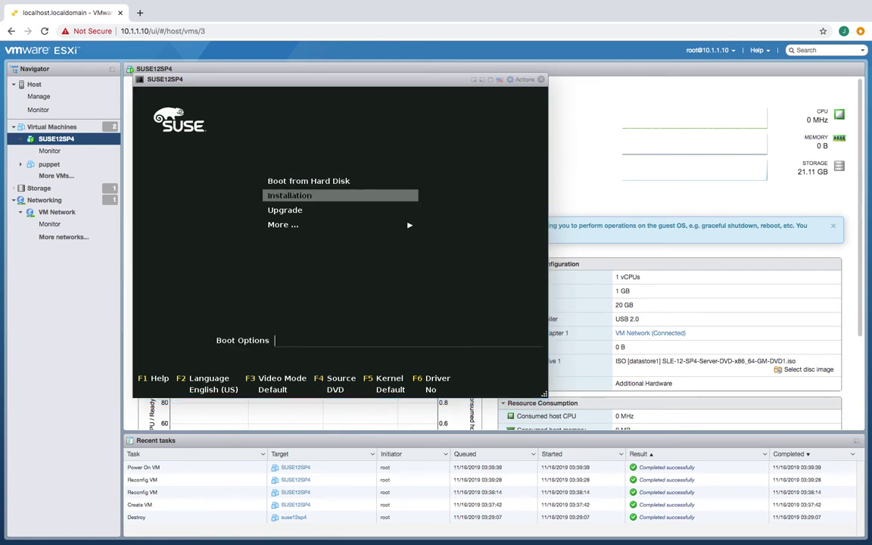
{"action": "key", "text": "Return"}
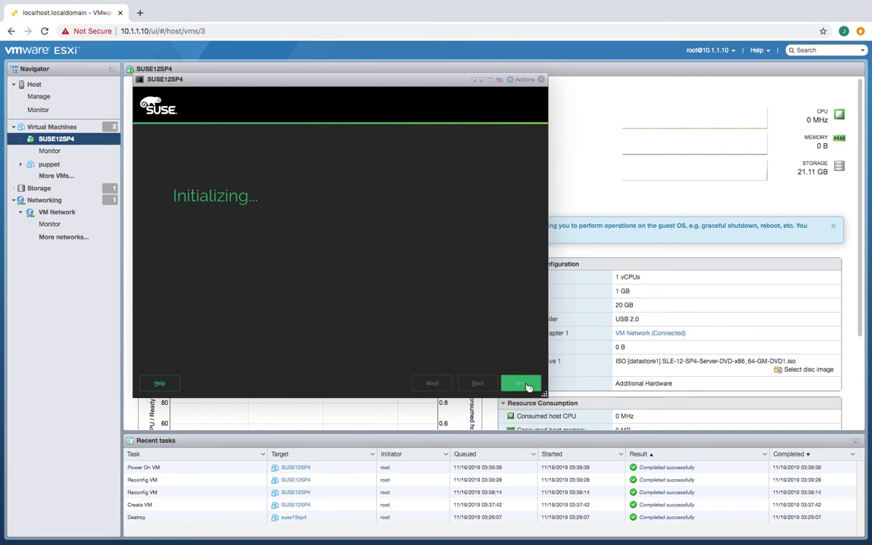
- Agree to the SLES license terms and proceed to Network Settings
{"action": "left_click", "coordinate": [522, 385]}
{"action": "key", "text": "Return"}
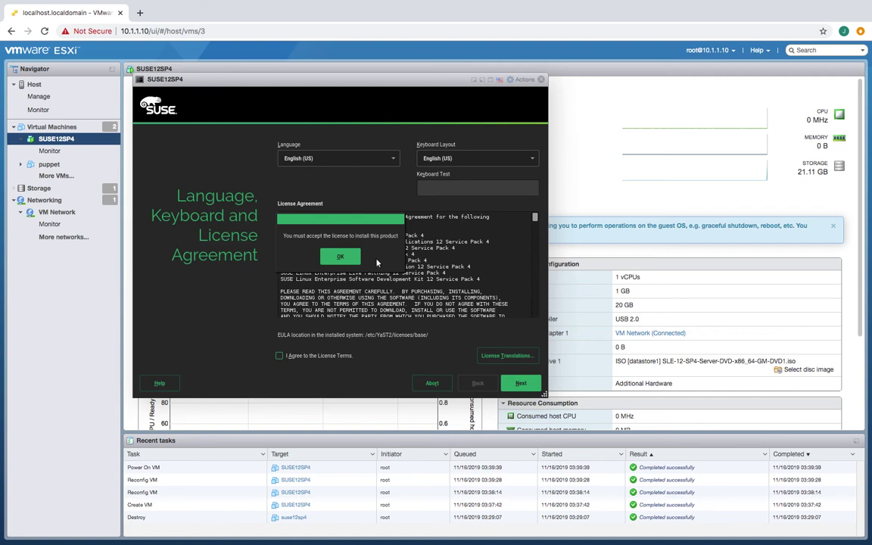
{"action": "left_click", "coordinate": [339, 258]}
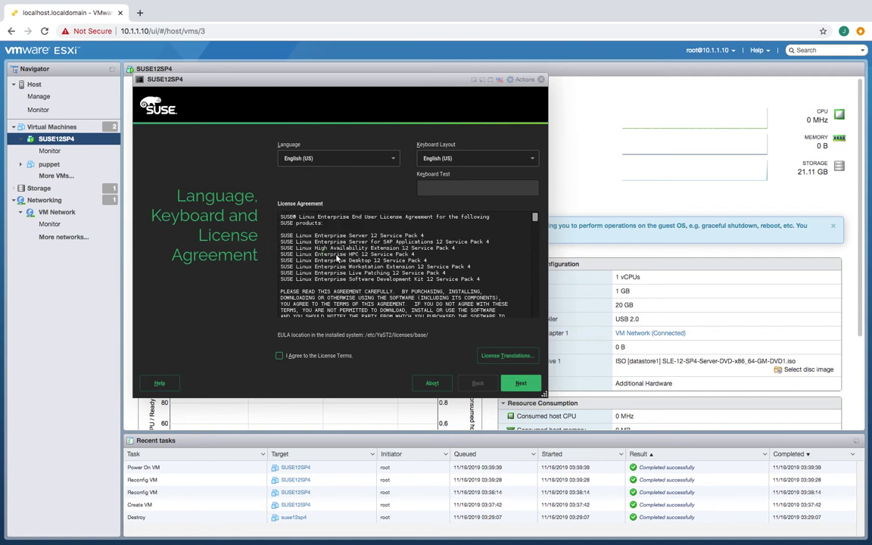
{"action": "left_click", "coordinate": [280, 356]}
{"action": "left_click", "coordinate": [521, 386]}
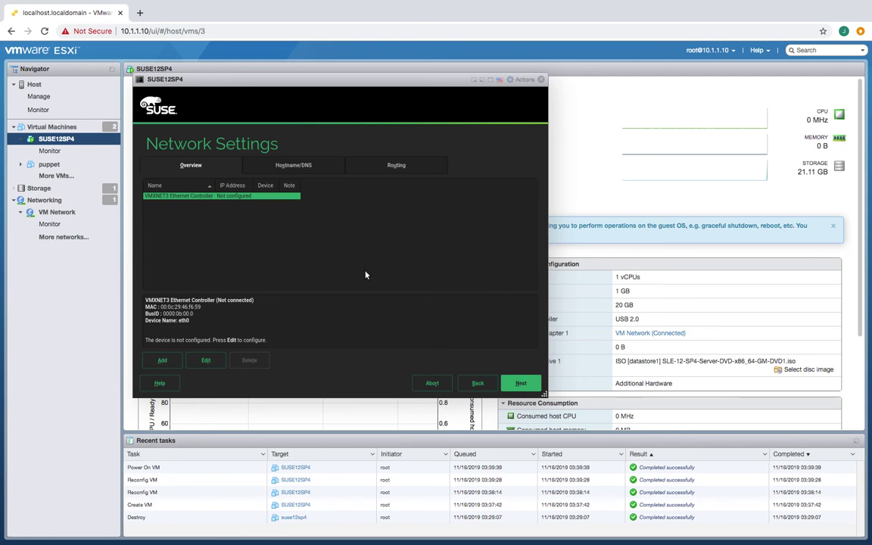
- Change the hostname from linux to suse12, assign it to the loopback IP, and continue
{"action": "left_click", "coordinate": [286, 168]}
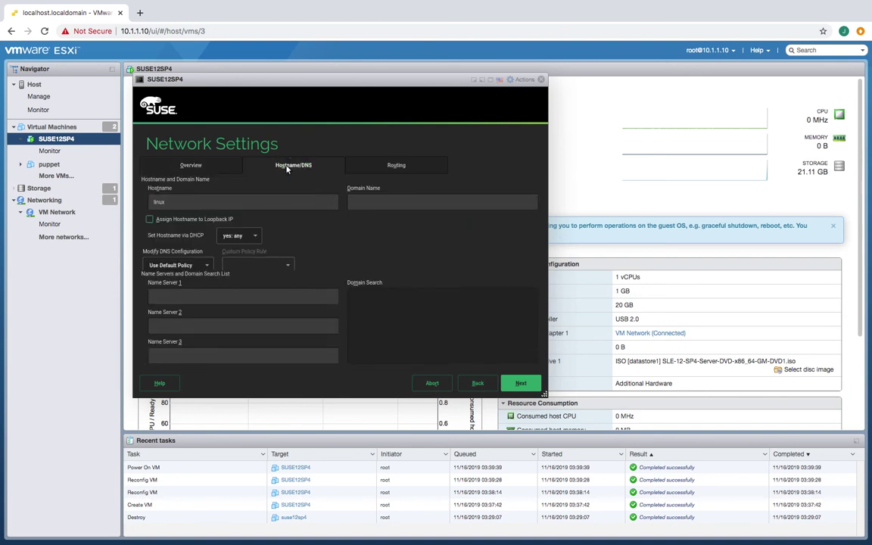
{"action": "left_click", "coordinate": [215, 202]}
{"action": "key", "text": "BackSpace"}
{"action": "key", "text": "BackSpace"}
{"action": "key", "text": "BackSpace"}
{"action": "key", "text": "BackSpace"}
{"action": "type", "text": "suse12"}
{"action": "left_click", "coordinate": [150, 220]}
{"action": "left_click", "coordinate": [521, 384]}
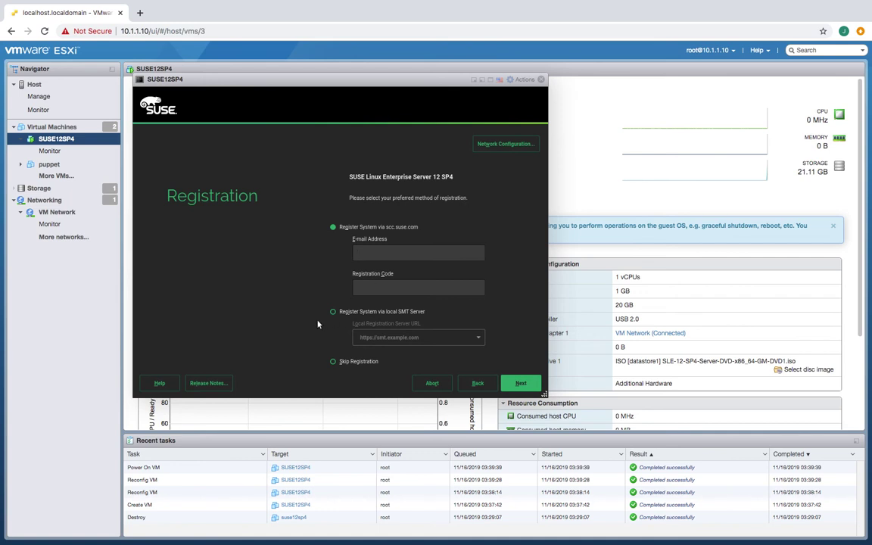
- Choose Skip Registration, accept the warning, and continue to the add-on product page
{"action": "left_click", "coordinate": [334, 362]}
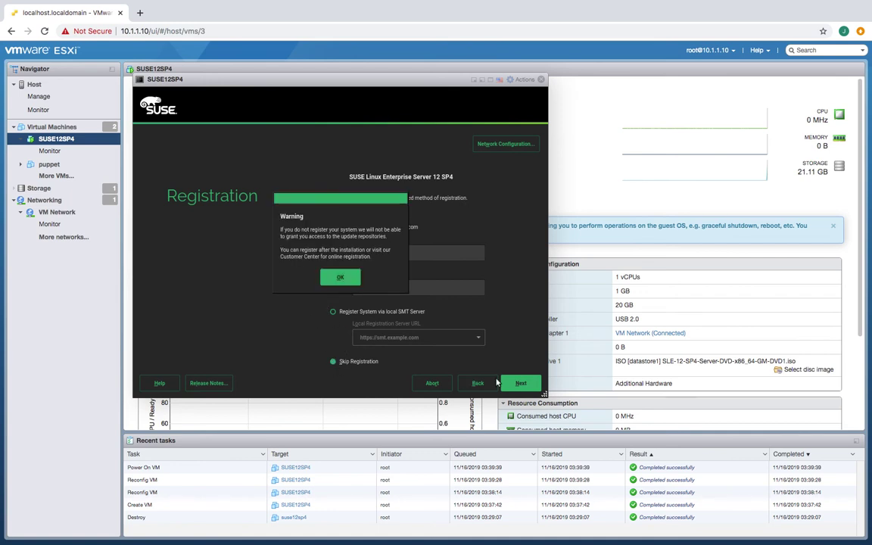
{"action": "left_click", "coordinate": [341, 277]}
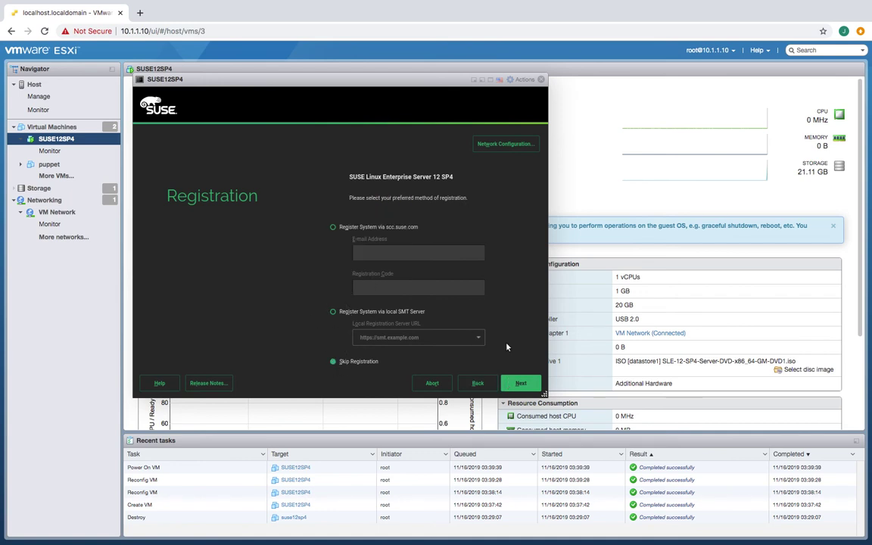
{"action": "left_click", "coordinate": [521, 384]}
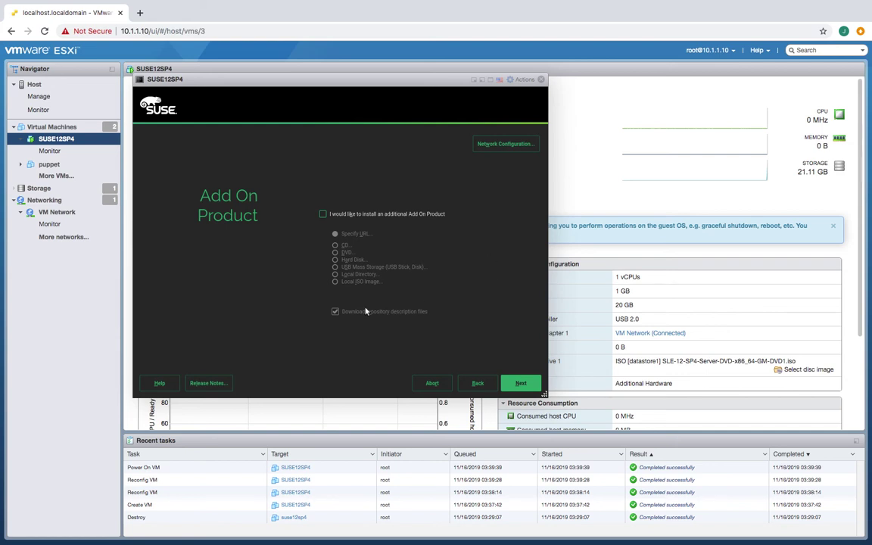
- Continue with no add-ons, the Default System role and the suggested partitioning
{"action": "left_click", "coordinate": [337, 312]}
{"action": "left_click", "coordinate": [521, 383]}
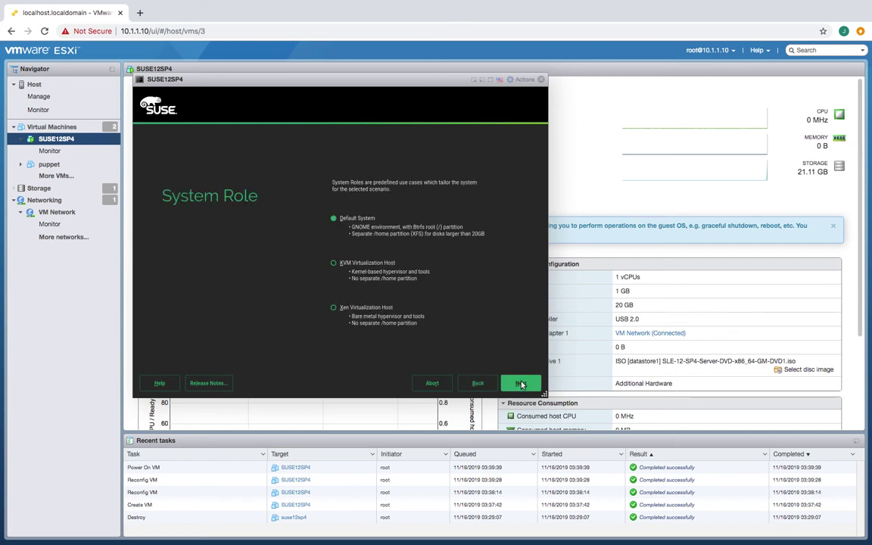
{"action": "left_click", "coordinate": [521, 384]}
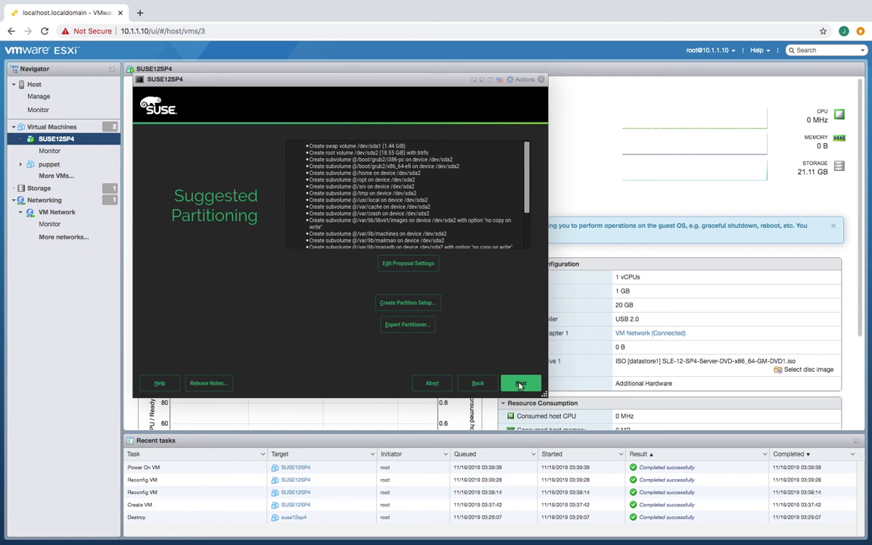
{"action": "left_click", "coordinate": [520, 384]}
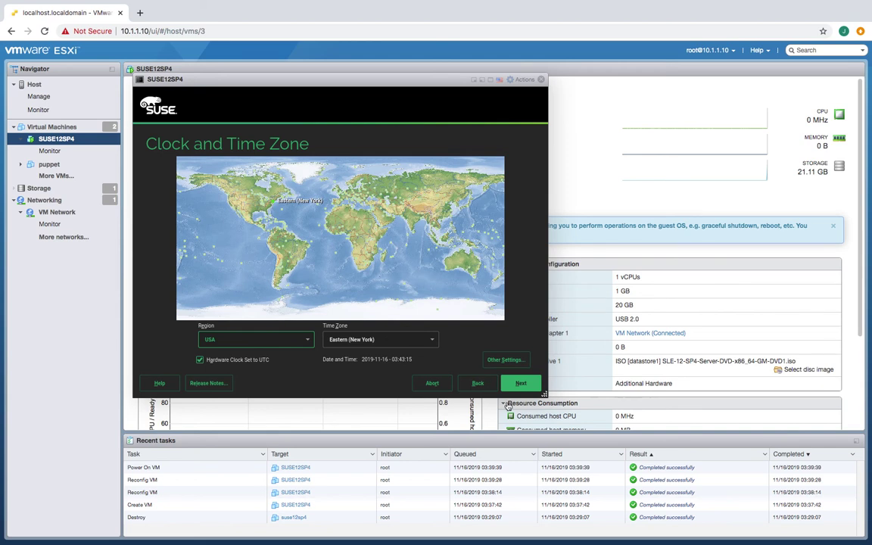
- Keep the USA Eastern (New York) time zone and current date and time, then continue
{"action": "left_click", "coordinate": [506, 360]}
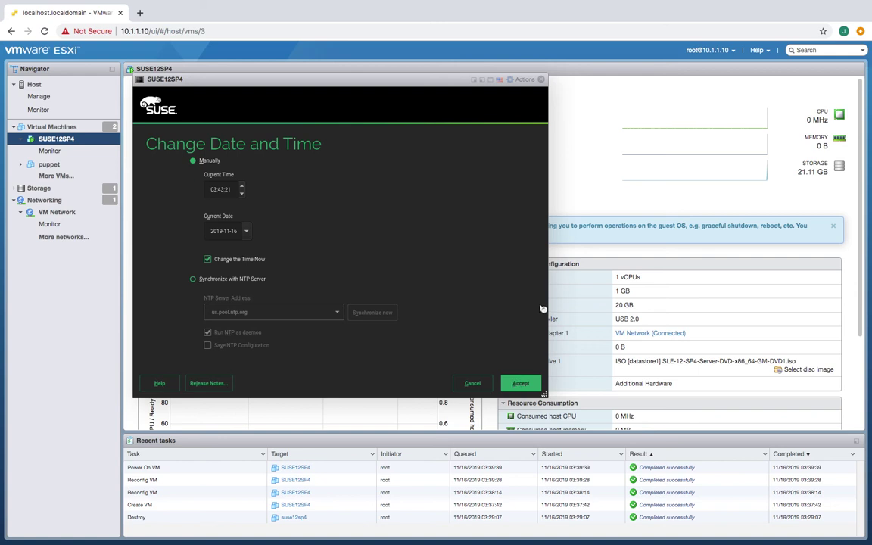
{"action": "left_click", "coordinate": [521, 385]}
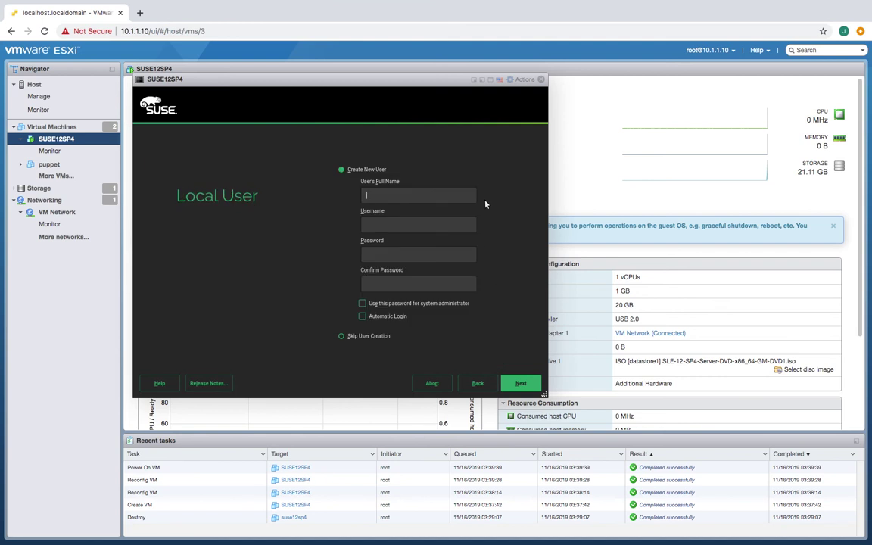
- Enter the local user's full name and replace the auto-filled username with a custom one
{"action": "left_click", "coordinate": [479, 385]}
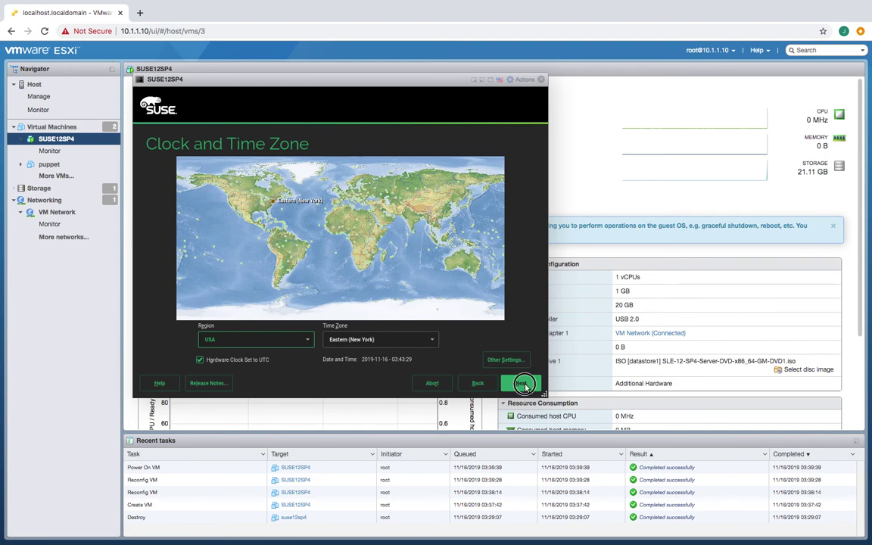
{"action": "left_click", "coordinate": [523, 384]}
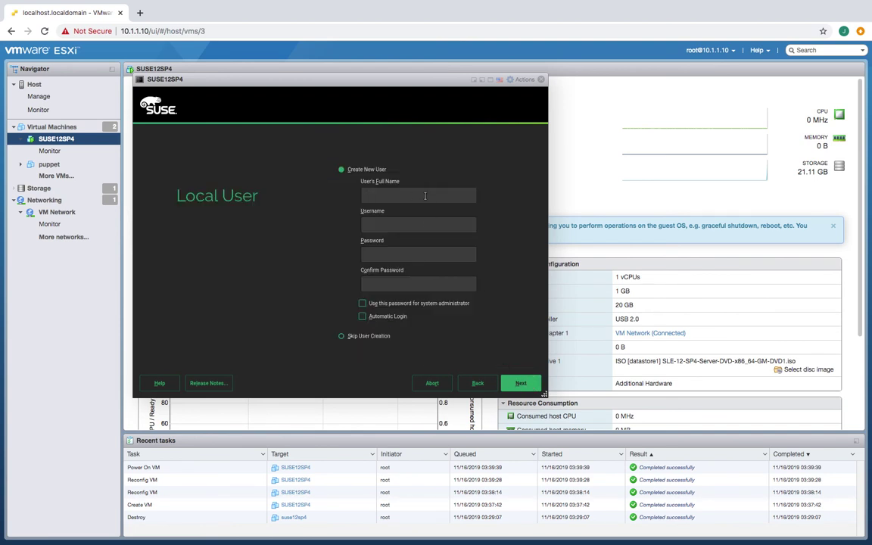
{"action": "type", "text": "Jeffrey Fall"}
{"action": "left_click", "coordinate": [399, 224]}
{"action": "key", "text": "BackSpace"}
{"action": "key", "text": "BackSpace"}
{"action": "key", "text": "BackSpace"}
{"action": "key", "text": "BackSpace"}
{"action": "key", "text": "BackSpace"}
{"action": "key", "text": "BackSpace"}
{"action": "key", "text": "BackSpace"}
{"action": "type", "text": "jfall"}
- Enter and confirm the user's password, reuse it for the system administrator, and continue
{"action": "left_click", "coordinate": [388, 253]}
{"action": "type", "text": "*********"}
{"action": "left_click", "coordinate": [387, 283]}
{"action": "type", "text": "*********"}
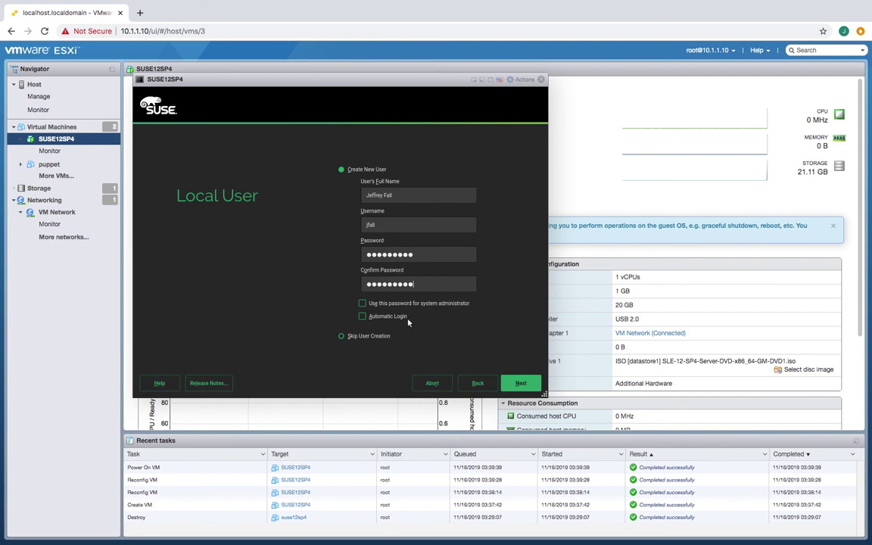
{"action": "left_click", "coordinate": [363, 304]}
{"action": "left_click", "coordinate": [520, 383]}
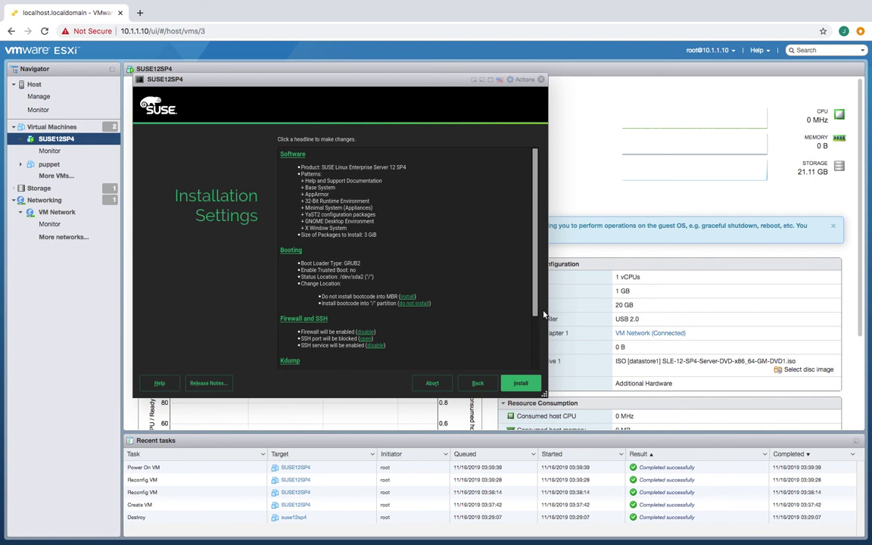
- Start the installation from the Installation Settings summary and confirm it
{"action": "left_click", "coordinate": [519, 382]}
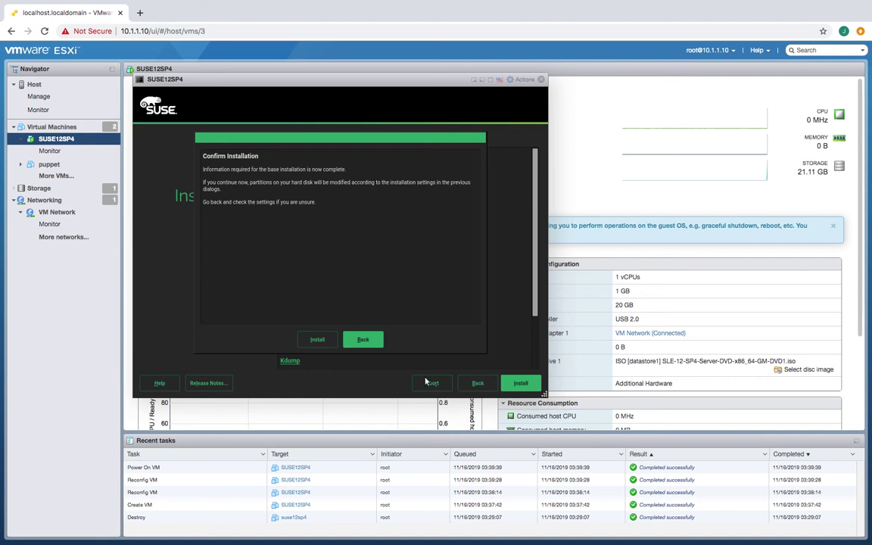
{"action": "left_click", "coordinate": [317, 339]}
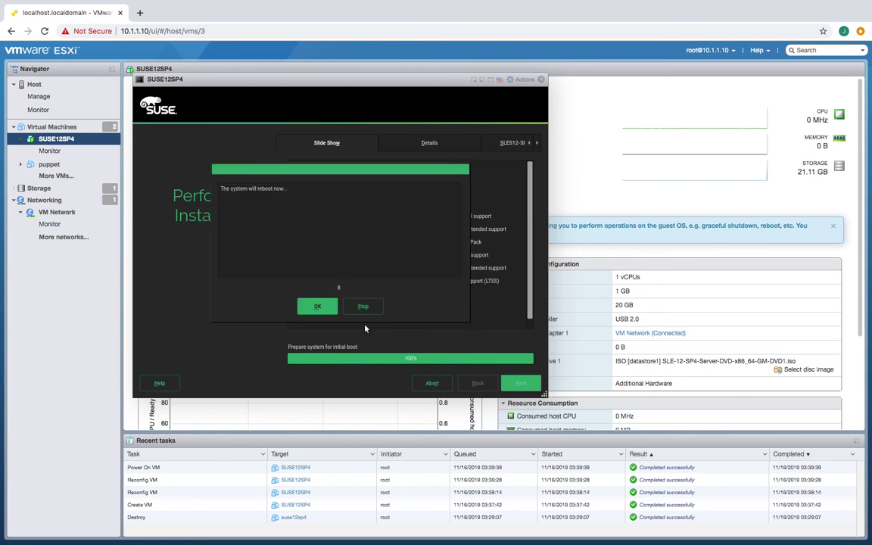
- Reboot now and boot the default SLES 12-SP4 GRUB entry immediately
{"action": "left_click", "coordinate": [315, 306]}
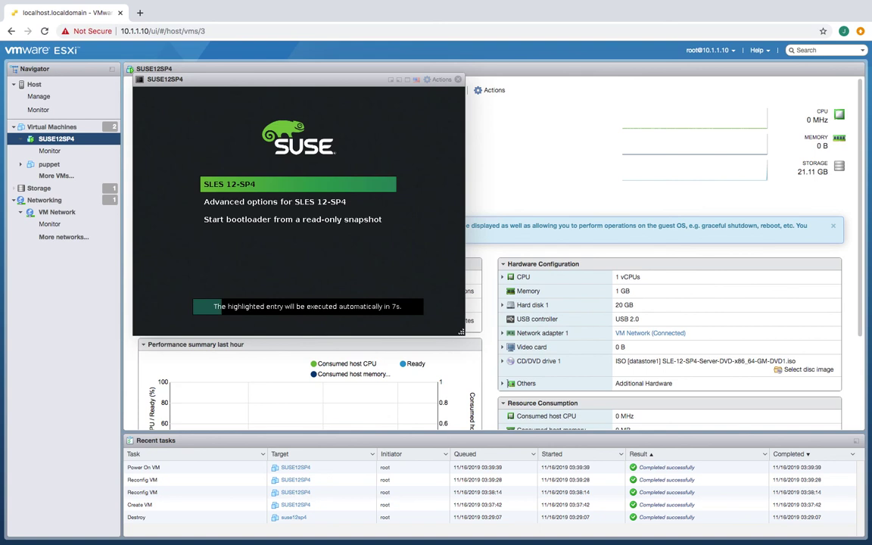
{"action": "key", "text": "Return"}
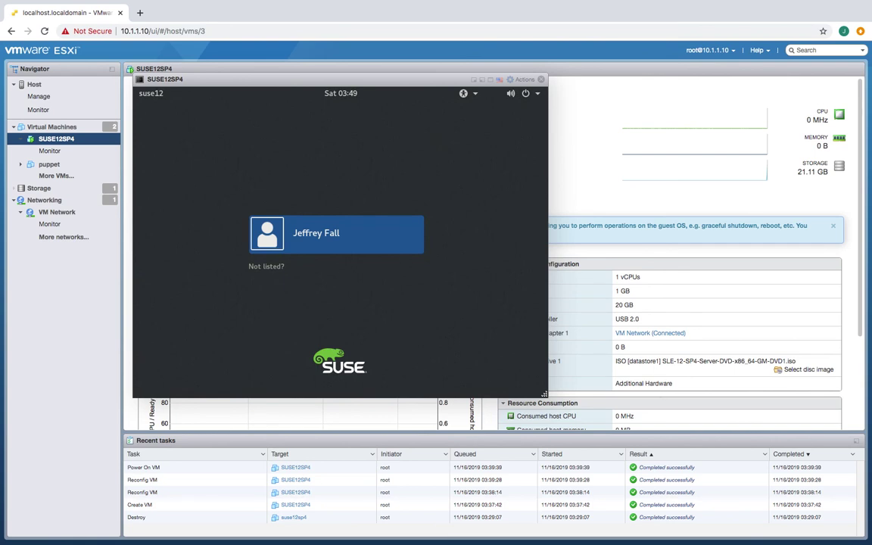
- Select the local user on the login screen and sign in with the account password
{"action": "left_click", "coordinate": [331, 236]}
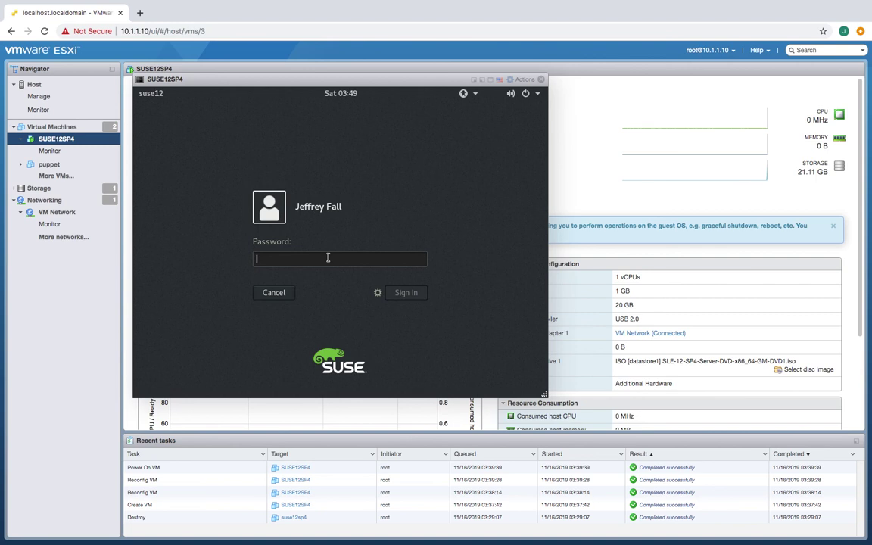
{"action": "type", "text": "••••••••"}
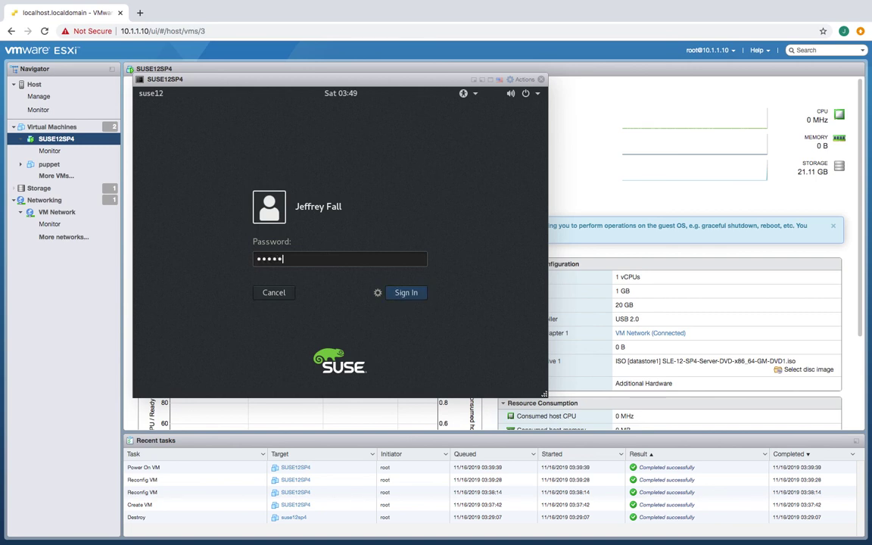
{"action": "key", "text": "Return"}
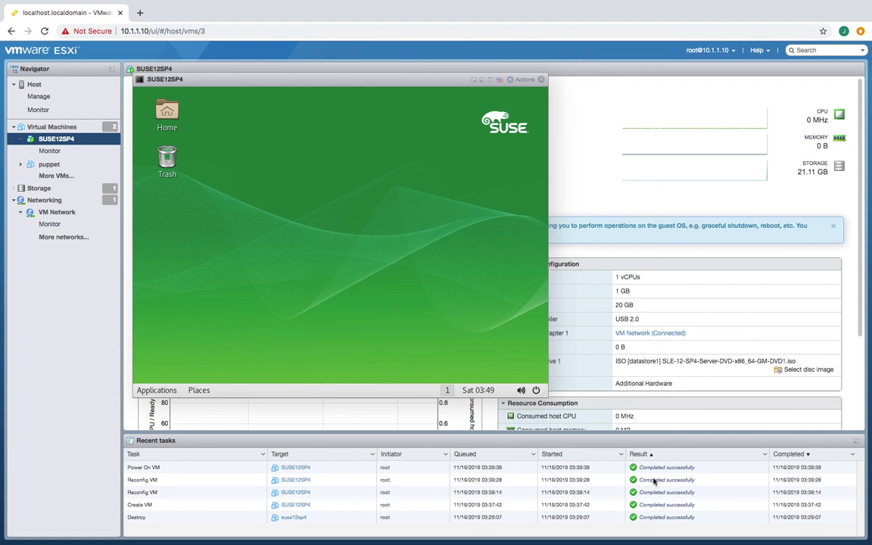
{"action": "mouse_move", "coordinate": [285, 13]}
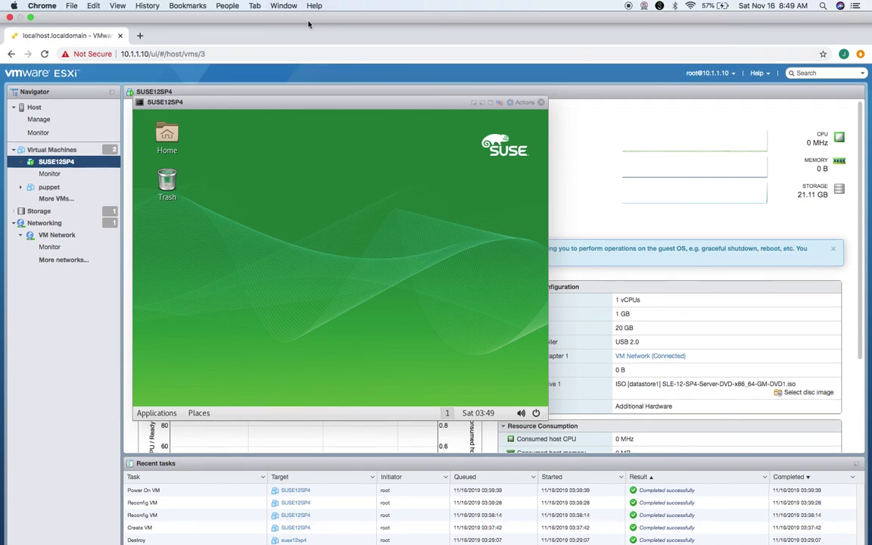